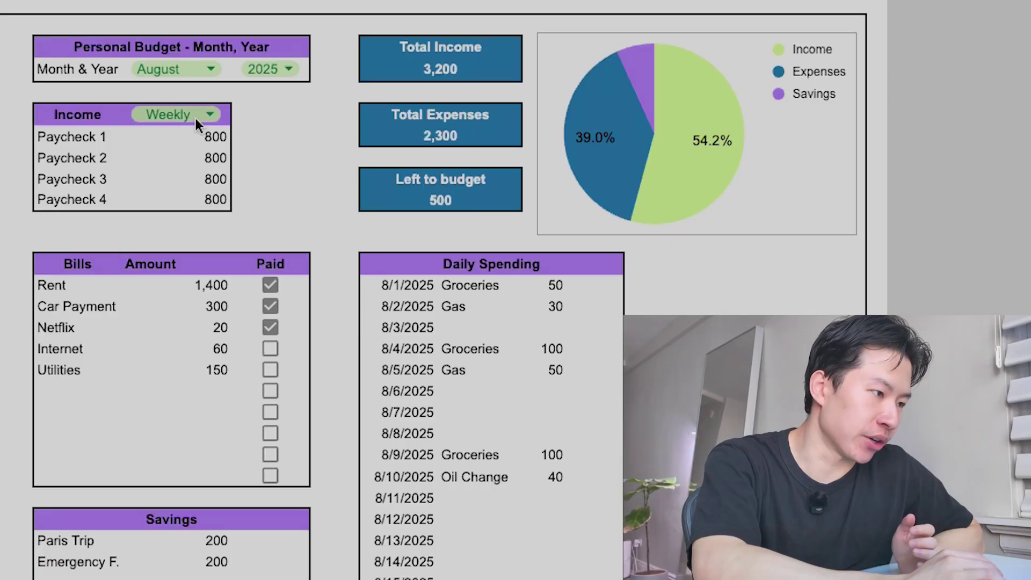
Switch income to Bi-Weekly and enter 1,000 for both Paycheck 1 and Paycheck 2
{"action": "left_click", "coordinate": [196, 118]}
{"action": "left_click", "coordinate": [164, 144]}
{"action": "left_click", "coordinate": [176, 136]}
{"action": "type", "text": "1,000"}
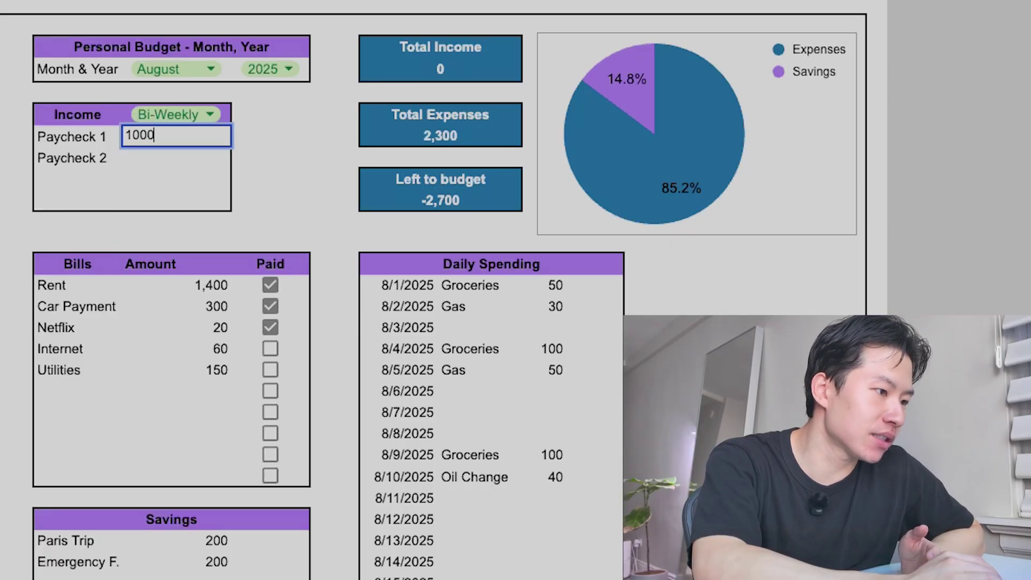
{"action": "key", "text": "Return"}
{"action": "type", "text": "1,000"}
{"action": "key", "text": "Return"}
Set Rent 800, Car Payment 200, Internet 50, change a spending amount to 20, and review totals
{"action": "left_click", "coordinate": [176, 285]}
{"action": "type", "text": "800"}
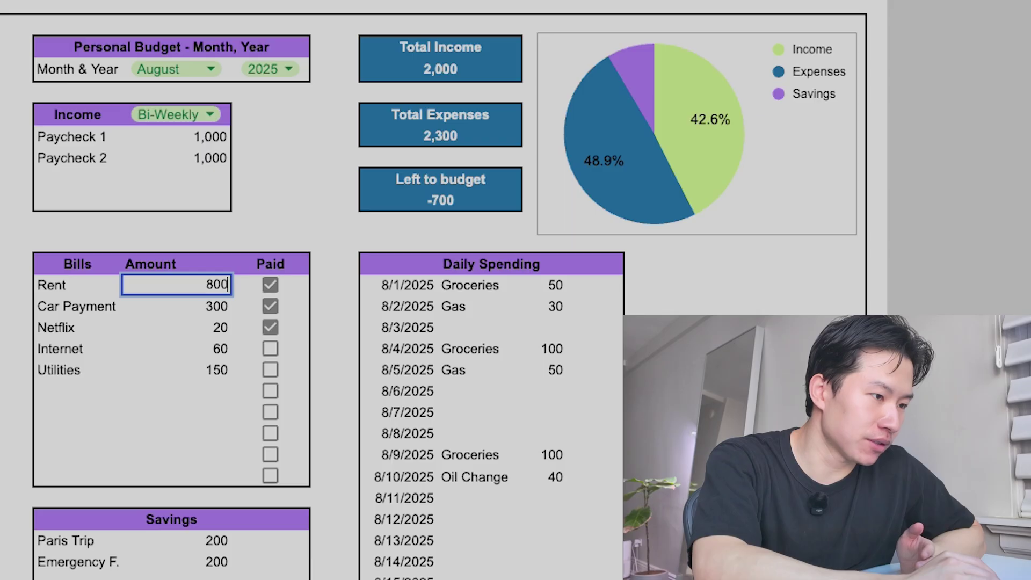
{"action": "key", "text": "Return"}
{"action": "type", "text": "200"}
{"action": "key", "text": "Return"}
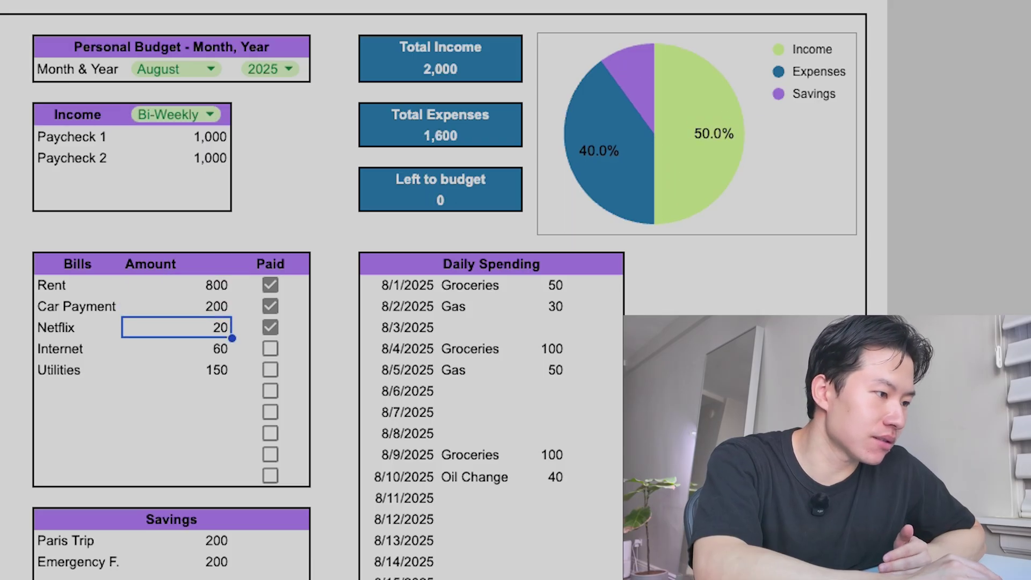
{"action": "key", "text": "Return"}
{"action": "type", "text": "50"}
{"action": "left_click", "coordinate": [544, 285]}
{"action": "type", "text": "20"}
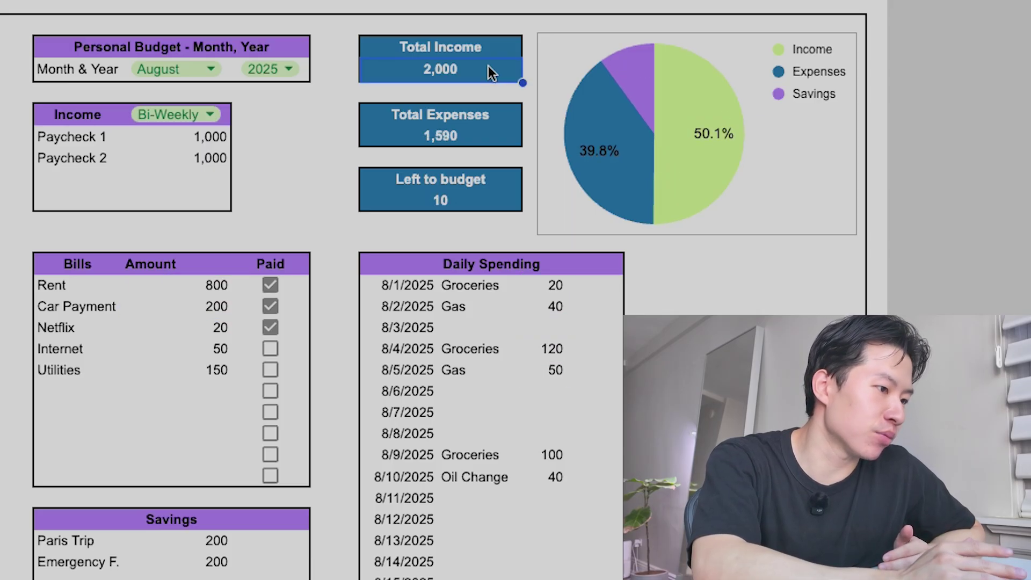
{"action": "left_click_drag", "start_coordinate": [488, 65], "coordinate": [470, 205]}
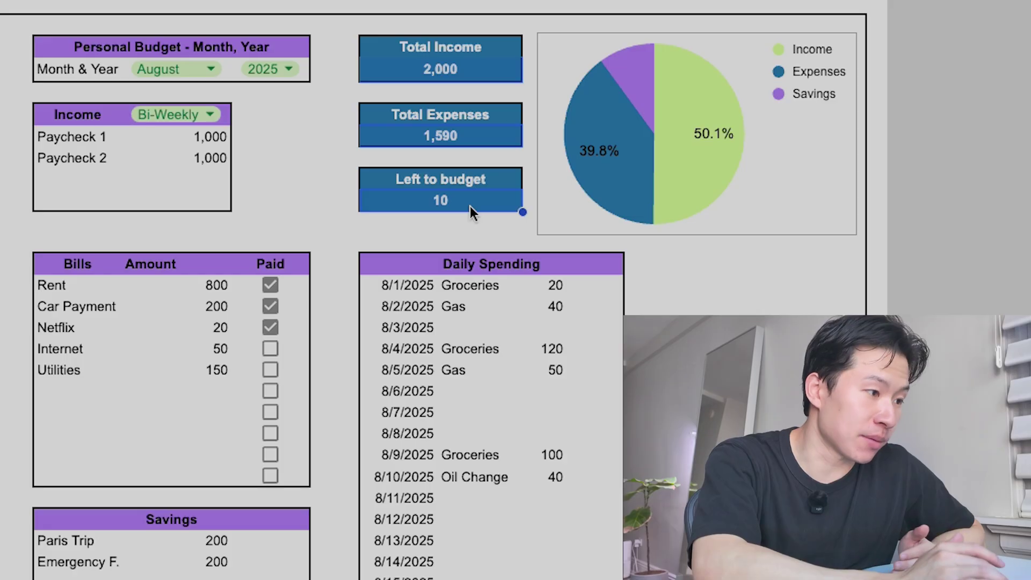
{"action": "left_click", "coordinate": [737, 208]}
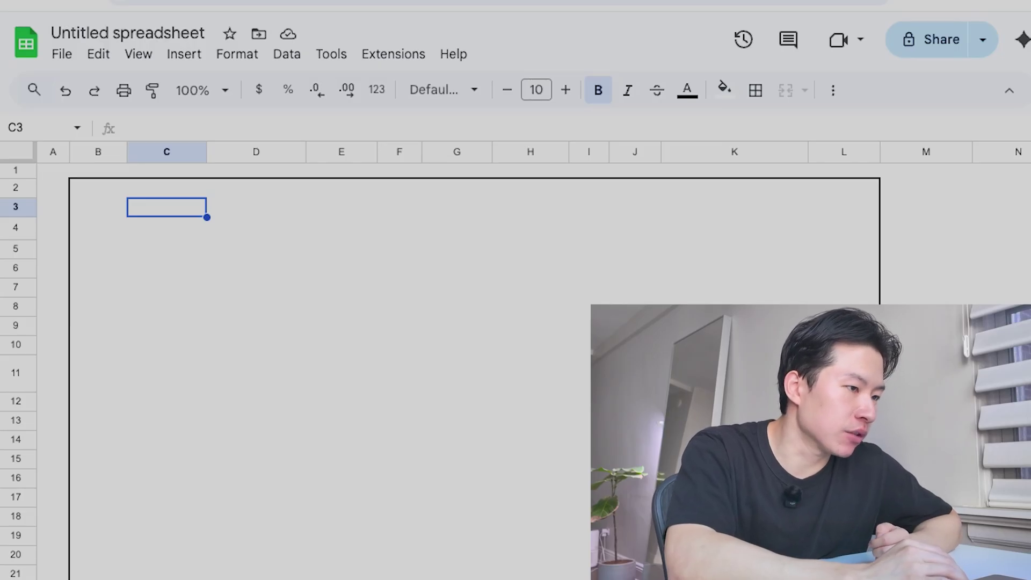
Rename the spreadsheet title to 'Personal Monthly Budget'
{"action": "left_click", "coordinate": [154, 35]}
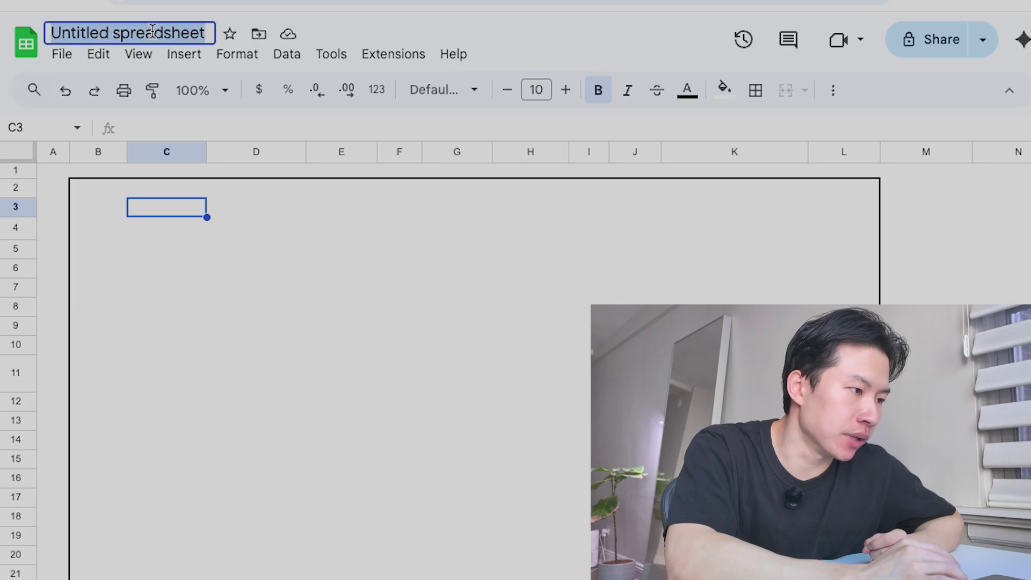
{"action": "key", "text": "BackSpace"}
{"action": "type", "text": "Personal"}
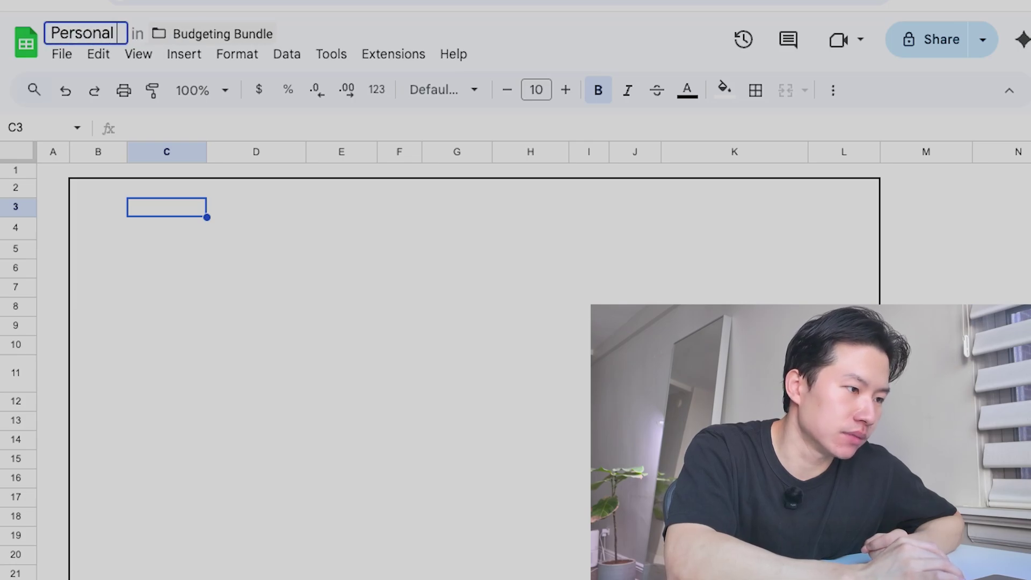
{"action": "type", "text": " Monthly Budget"}
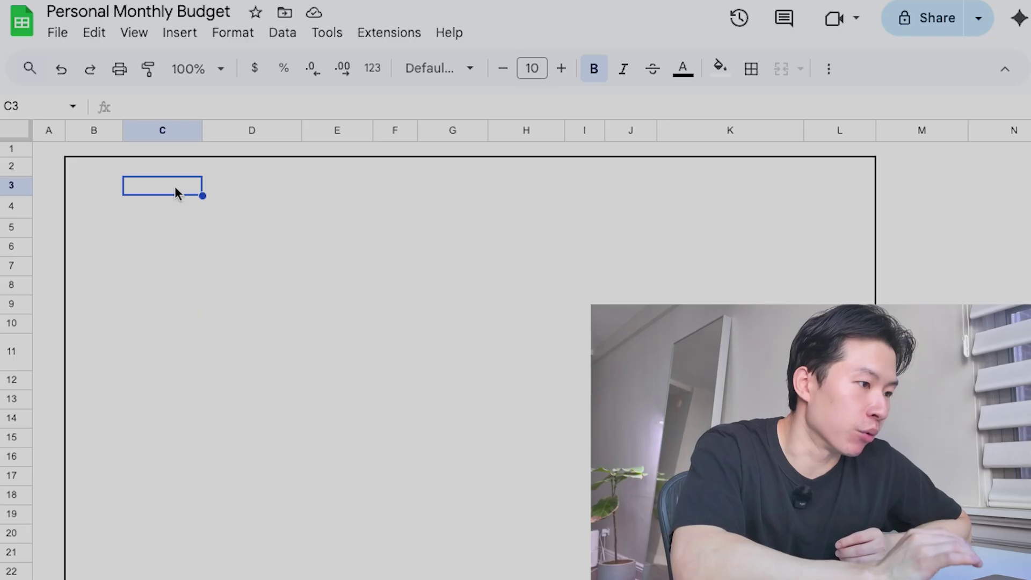
Give C3:E4 a thick outer border for the month selector box
{"action": "mouse_move", "coordinate": [178, 192]}
{"action": "left_mouse_down"}
{"action": "mouse_move", "coordinate": [334, 189]}
{"action": "mouse_move", "coordinate": [355, 212]}
{"action": "left_mouse_up"}
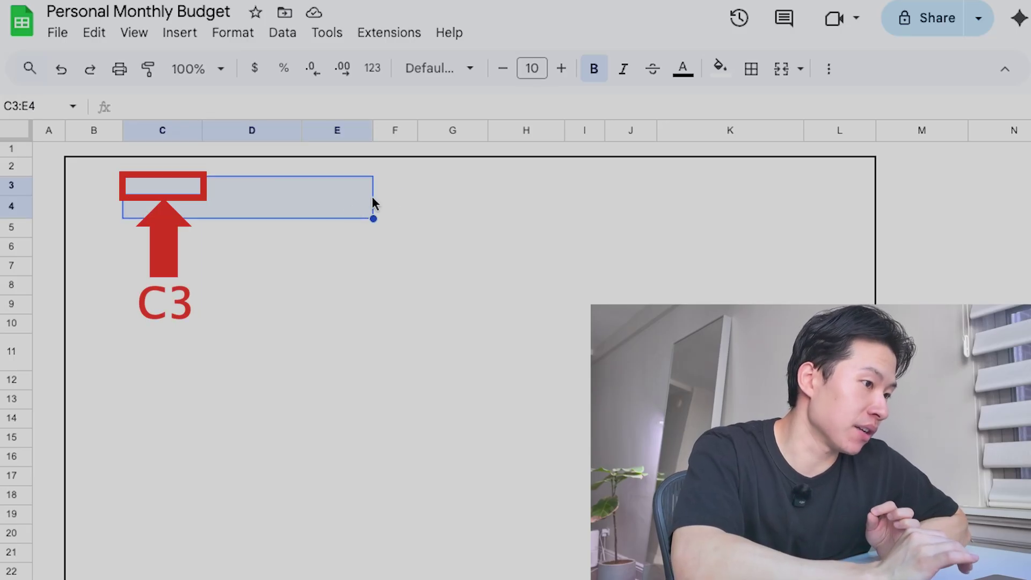
{"action": "left_click", "coordinate": [752, 69]}
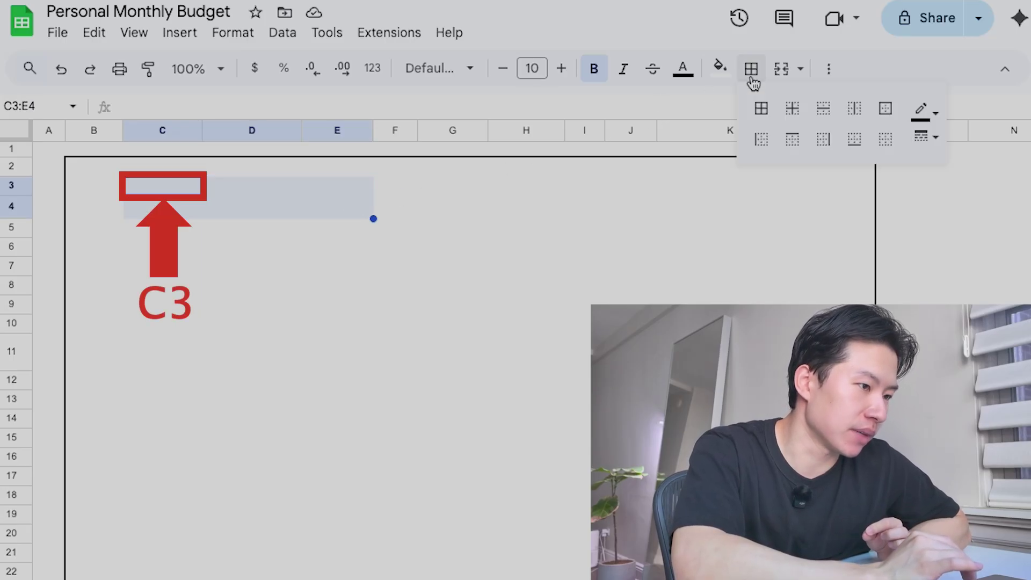
{"action": "left_click", "coordinate": [884, 110]}
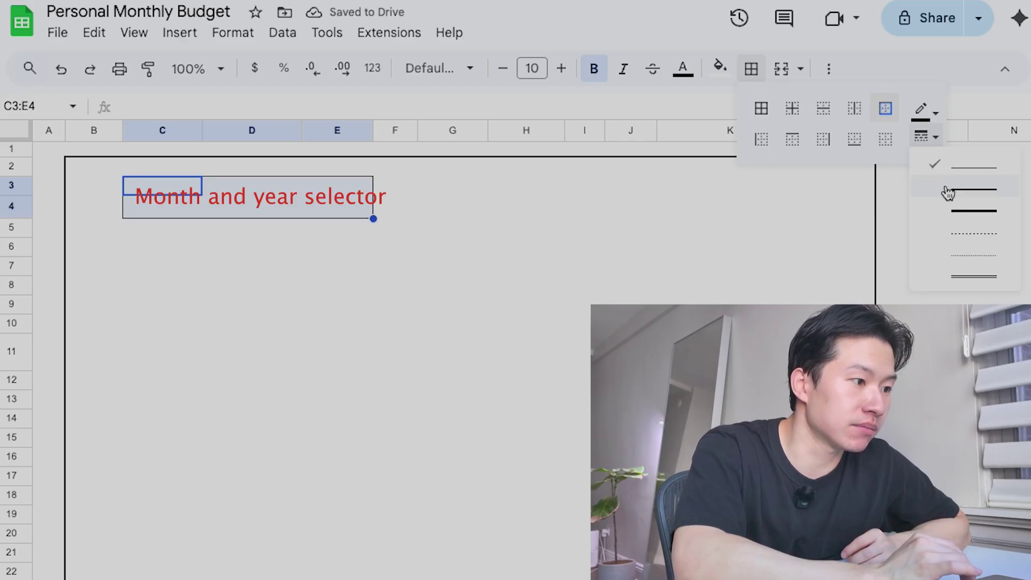
{"action": "left_click", "coordinate": [948, 192]}
Outline the income box C6:D10, bills box C12:E22 and total boxes G3:H4, G6:H7, G9:H10
{"action": "left_click_drag", "start_coordinate": [162, 247], "coordinate": [219, 329]}
{"action": "left_click", "coordinate": [751, 68]}
{"action": "left_click", "coordinate": [885, 109]}
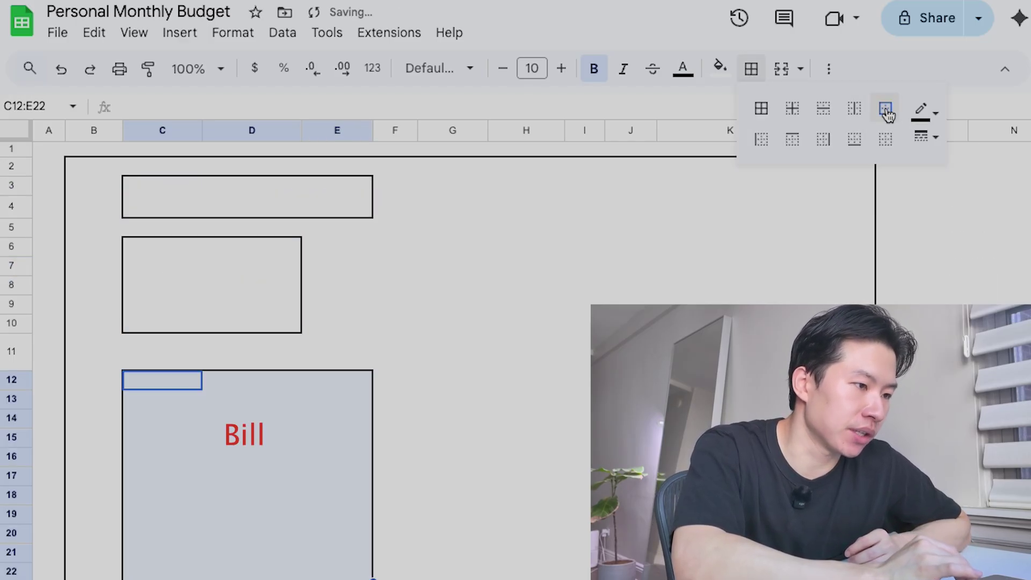
{"action": "left_click", "coordinate": [885, 110]}
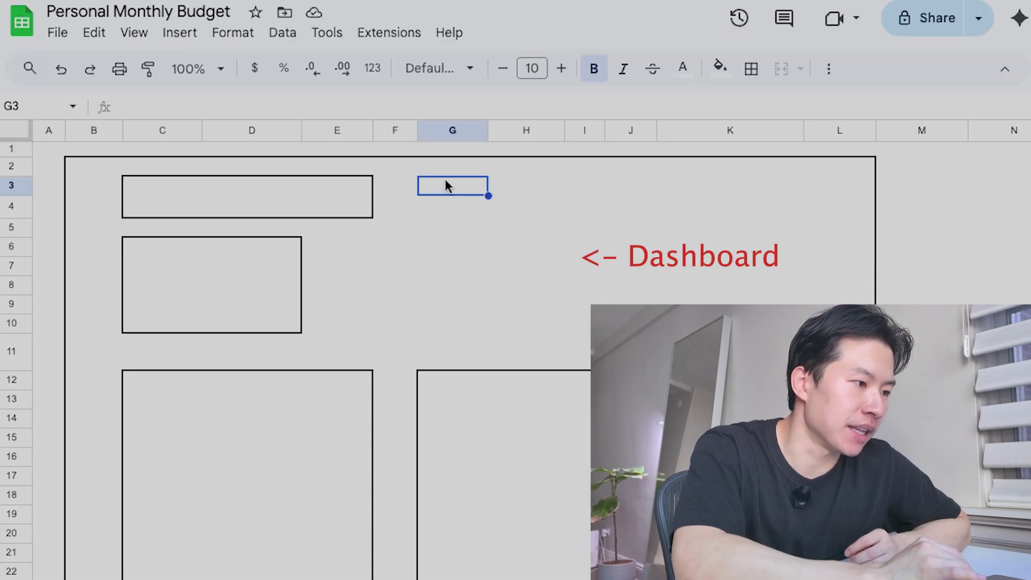
{"action": "left_click", "coordinate": [751, 69]}
{"action": "left_click", "coordinate": [887, 108]}
{"action": "left_click_drag", "start_coordinate": [453, 246], "coordinate": [543, 268]}
{"action": "left_click", "coordinate": [752, 68]}
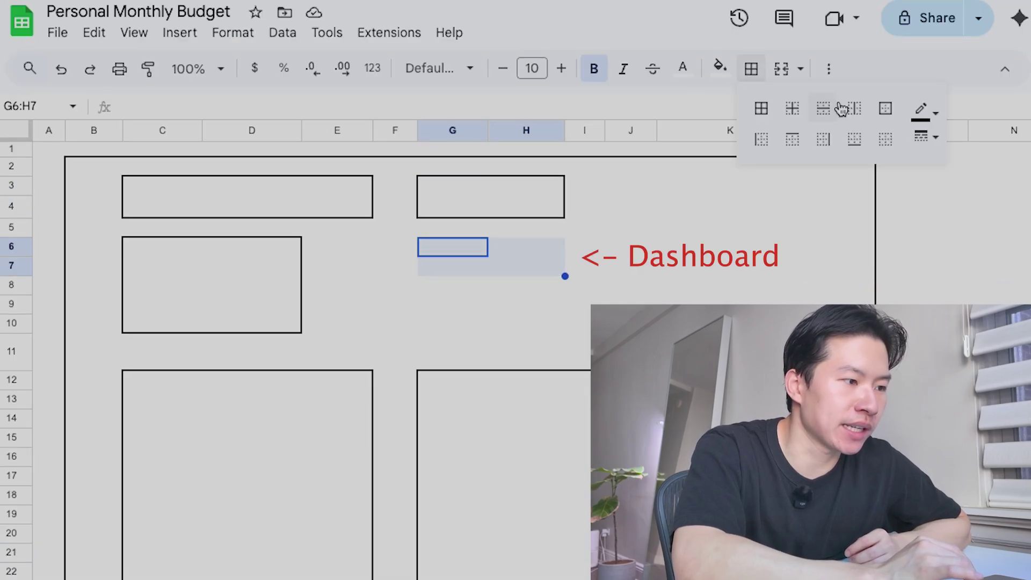
{"action": "left_click", "coordinate": [886, 108]}
{"action": "left_click_drag", "start_coordinate": [453, 305], "coordinate": [564, 332]}
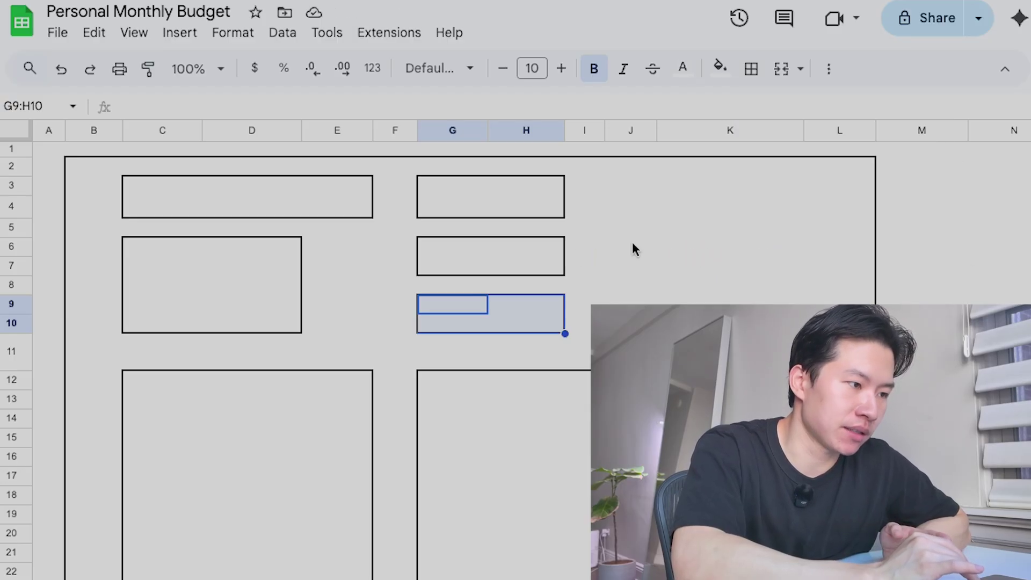
{"action": "left_click", "coordinate": [166, 189]}
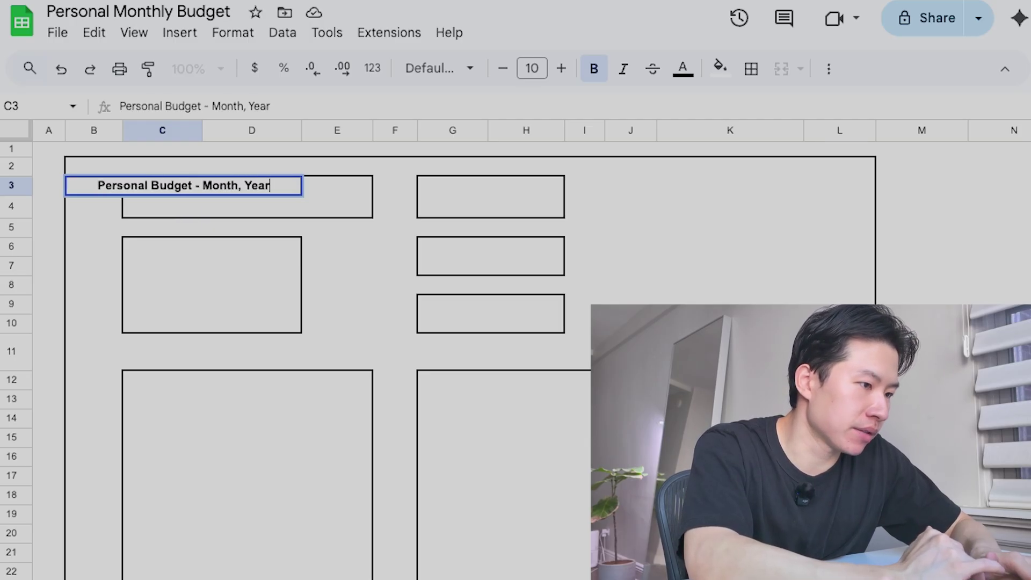
Enter the title 'Personal Budget - Month, Year' and headings Income, Bills, Amount and Paid
{"action": "key", "text": "Return"}
{"action": "left_click", "coordinate": [162, 247]}
{"action": "type", "text": "Income"}
{"action": "left_click", "coordinate": [162, 380]}
{"action": "type", "text": "Bills"}
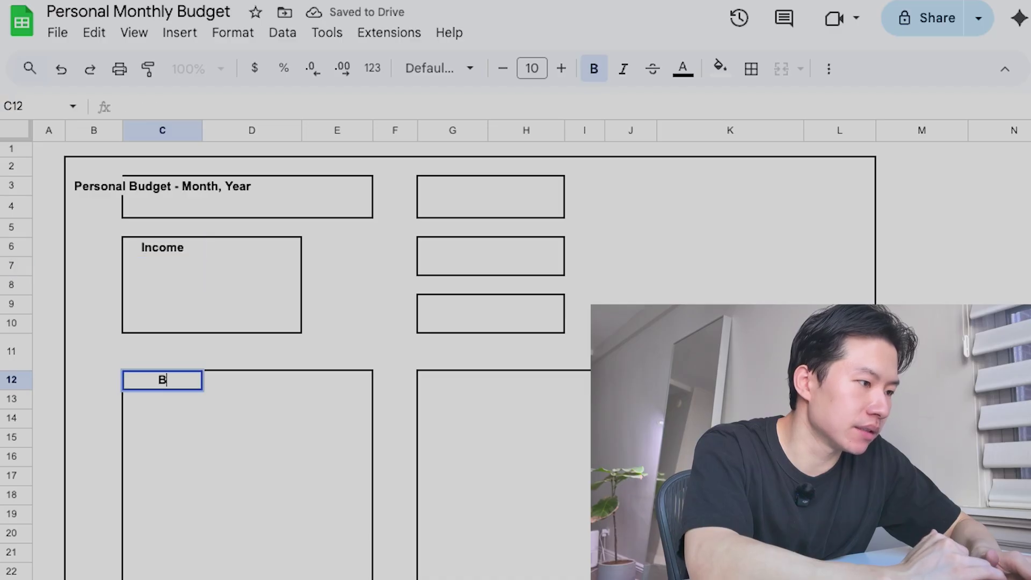
{"action": "key", "text": "Tab"}
{"action": "type", "text": "Amount"}
{"action": "key", "text": "Tab"}
{"action": "type", "text": "Paid"}
{"action": "key", "text": "Return"}
Add the Savings heading in C24 and Daily Spending in G12, then select G3
{"action": "left_click", "coordinate": [162, 579]}
{"action": "type", "text": "Savings"}
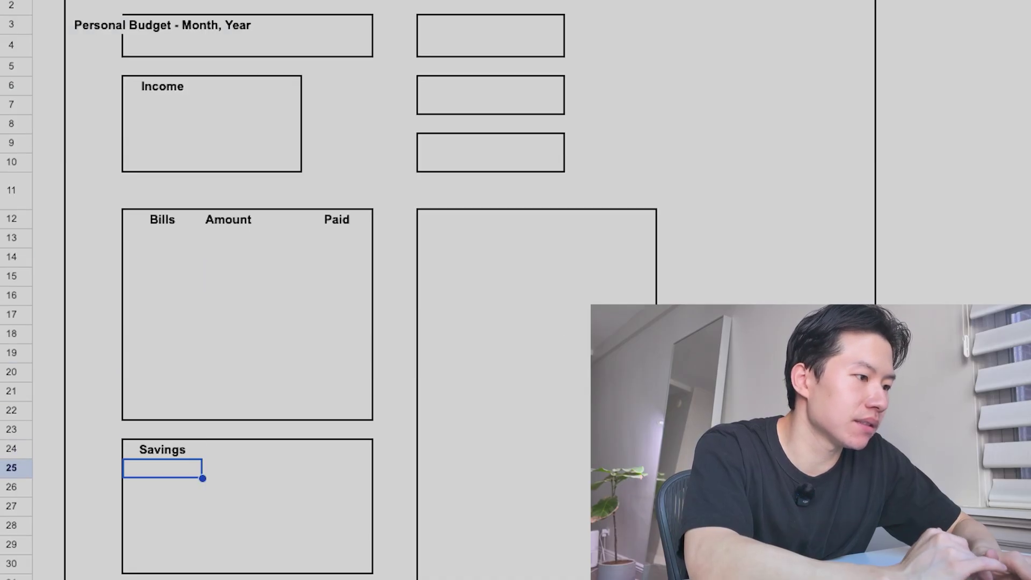
{"action": "left_click", "coordinate": [453, 219]}
{"action": "type", "text": "Daily Spending"}
{"action": "key", "text": "Return"}
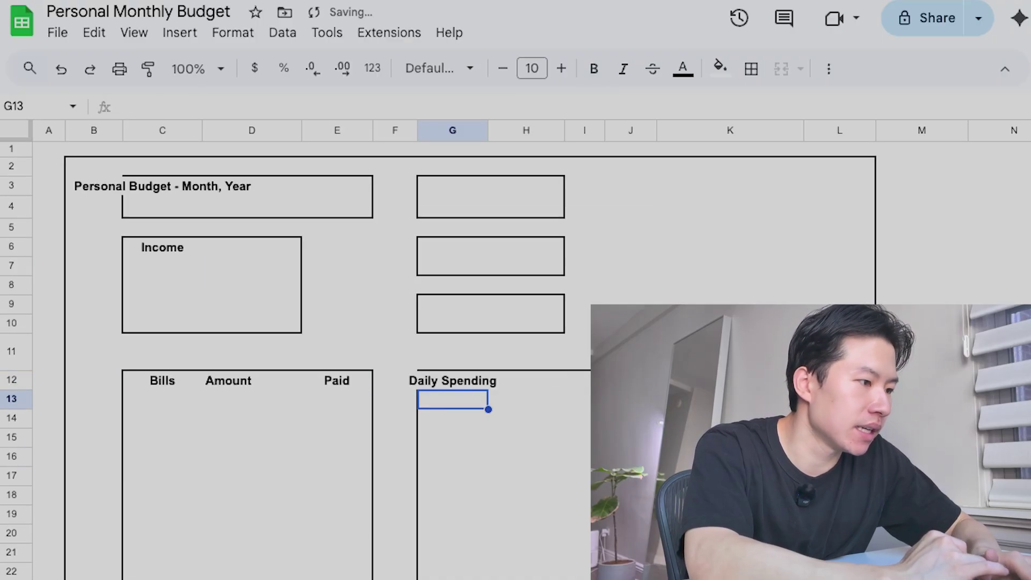
{"action": "left_click", "coordinate": [502, 186]}
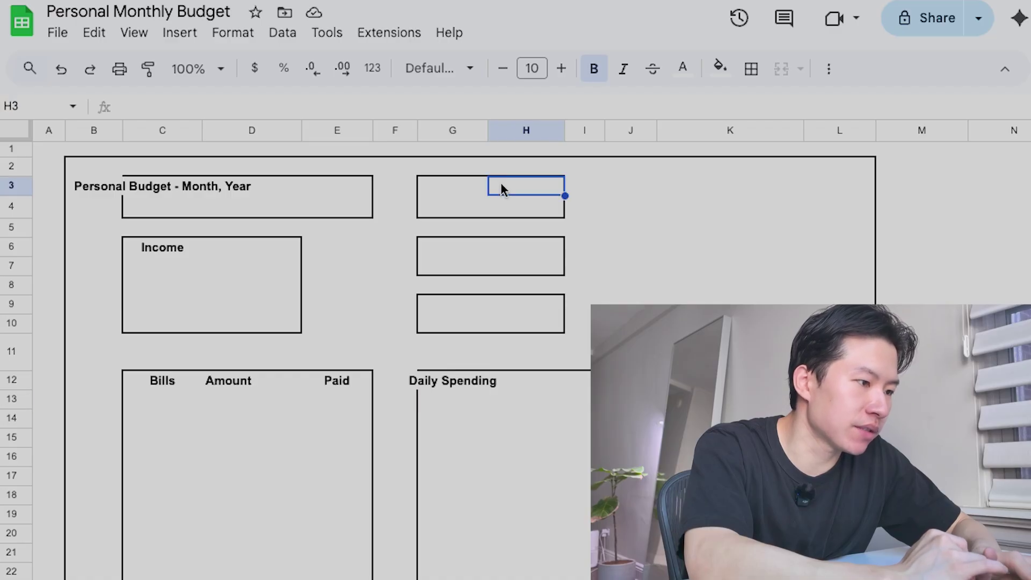
{"action": "left_click", "coordinate": [451, 191]}
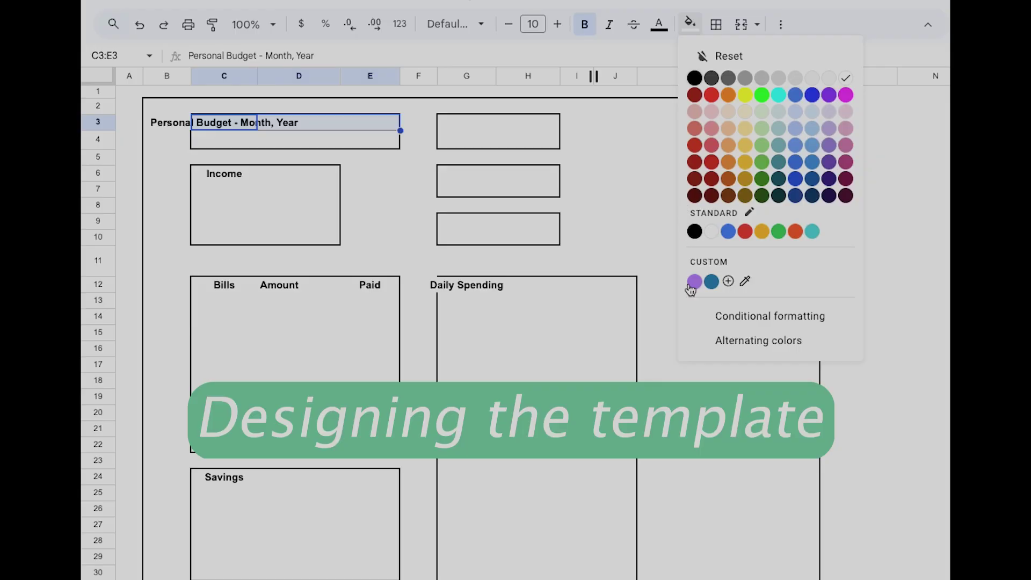
Fill the budget title header purple and turn off the sheet gridlines
{"action": "left_click", "coordinate": [691, 284]}
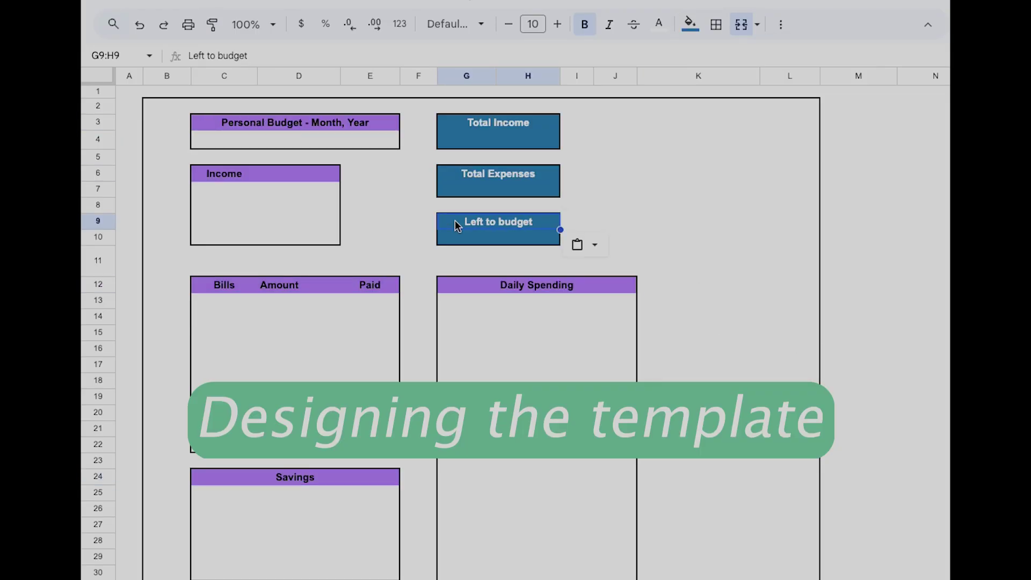
{"action": "left_click", "coordinate": [698, 221]}
{"action": "left_click", "coordinate": [213, 2]}
{"action": "mouse_move", "coordinate": [238, 25]}
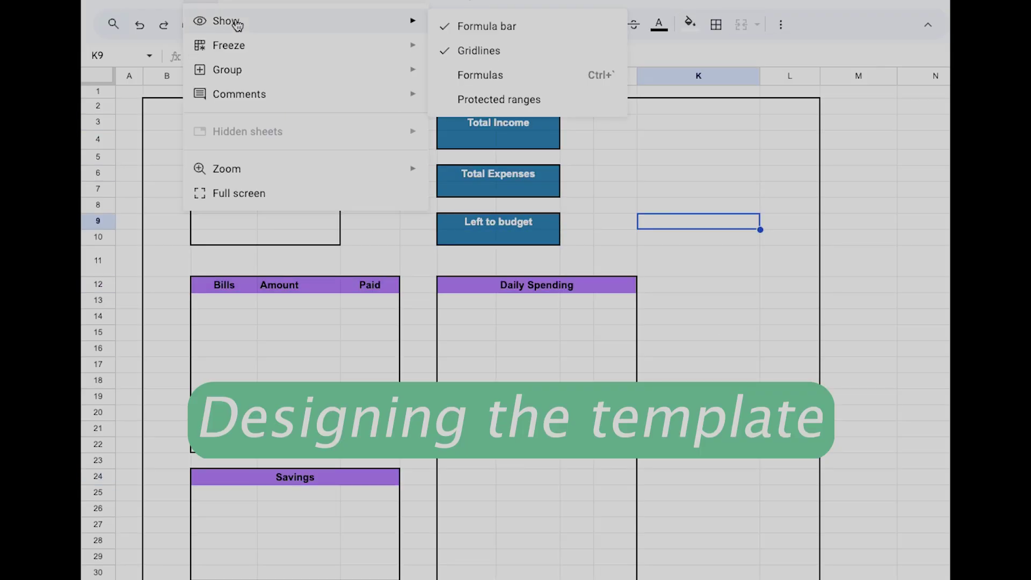
{"action": "left_click", "coordinate": [468, 53]}
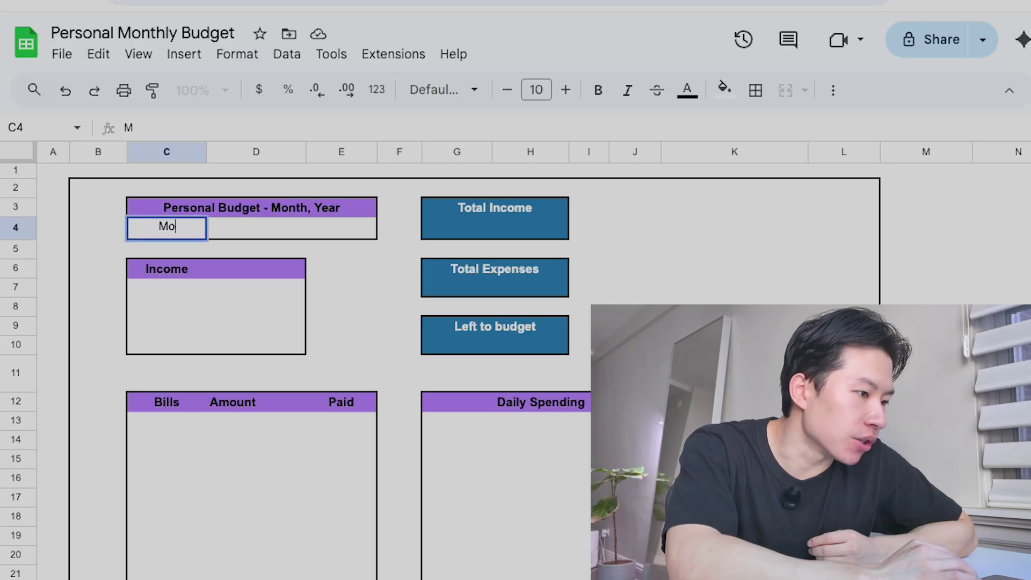
Label the row 'Month & Year' and move to D4 beside it
{"action": "type", "text": "nth & Year"}
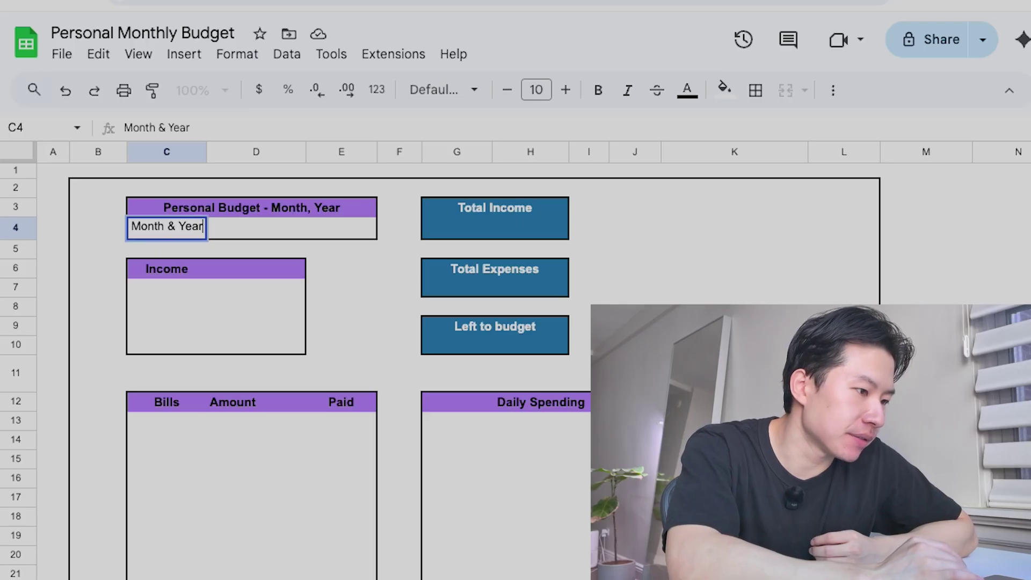
{"action": "key", "text": "Return"}
{"action": "key", "text": "Up"}
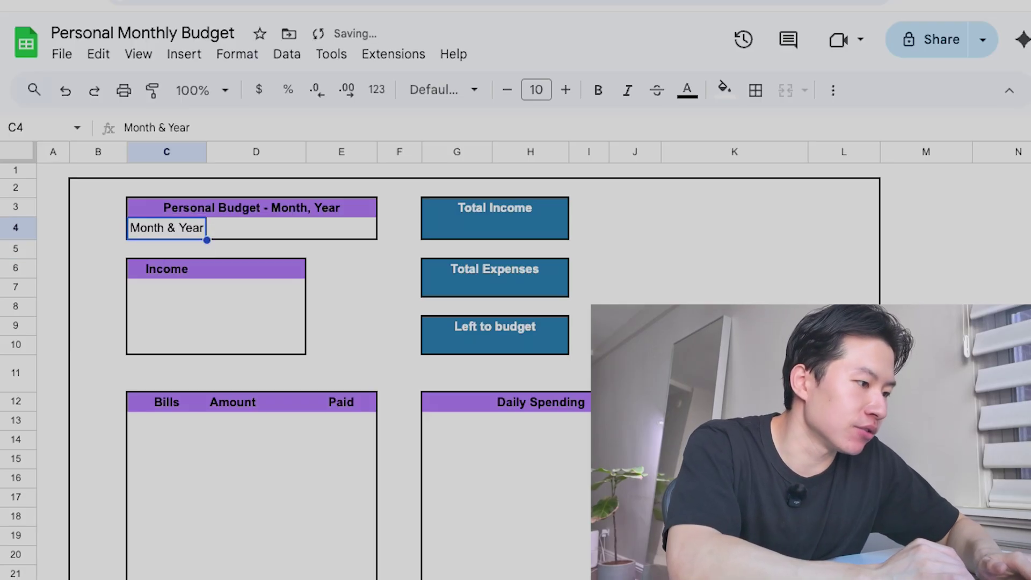
{"action": "key", "text": "Right"}
Add a January–December month dropdown to D4 with each option coloured light green
{"action": "left_click", "coordinate": [189, 57]}
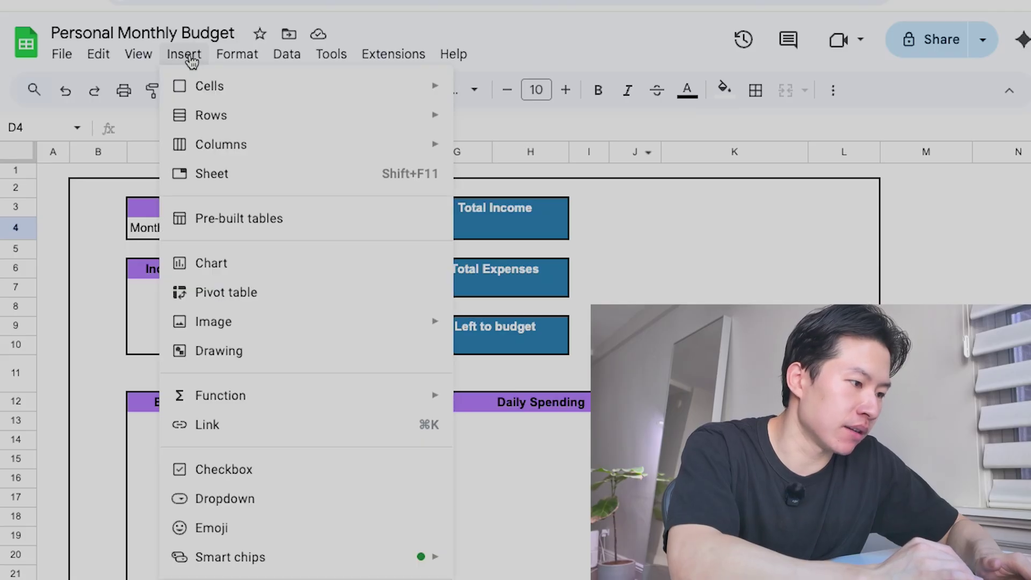
{"action": "left_click", "coordinate": [219, 499]}
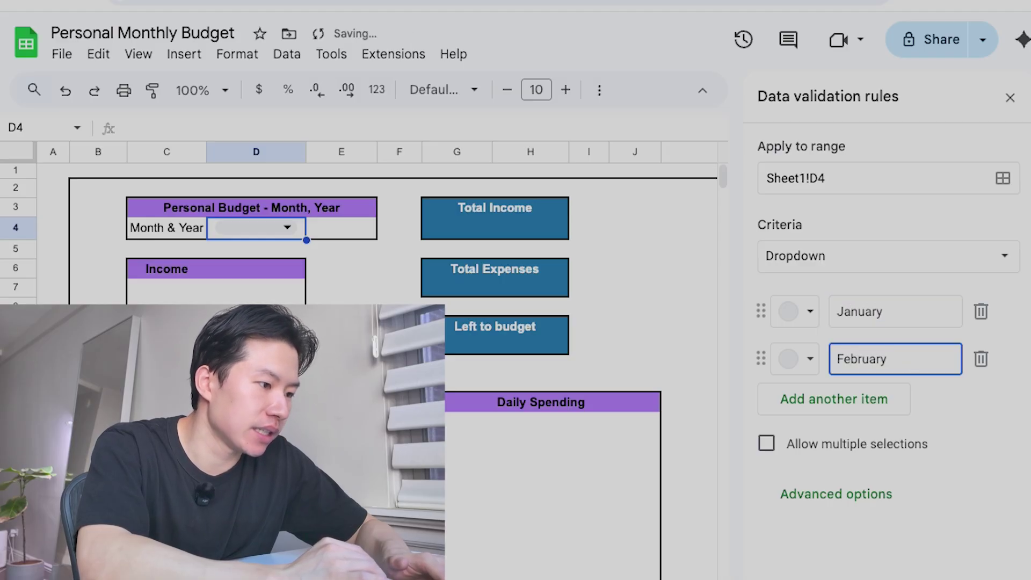
{"action": "left_click", "coordinate": [812, 316]}
{"action": "left_click", "coordinate": [922, 379]}
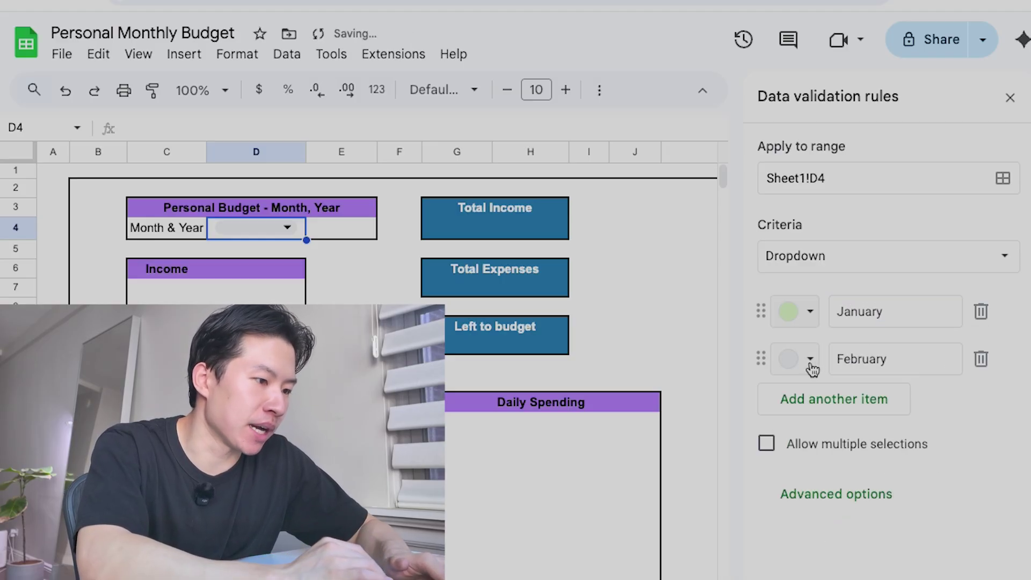
{"action": "left_click", "coordinate": [810, 358]}
{"action": "left_click", "coordinate": [923, 426]}
{"action": "left_click", "coordinate": [899, 419]}
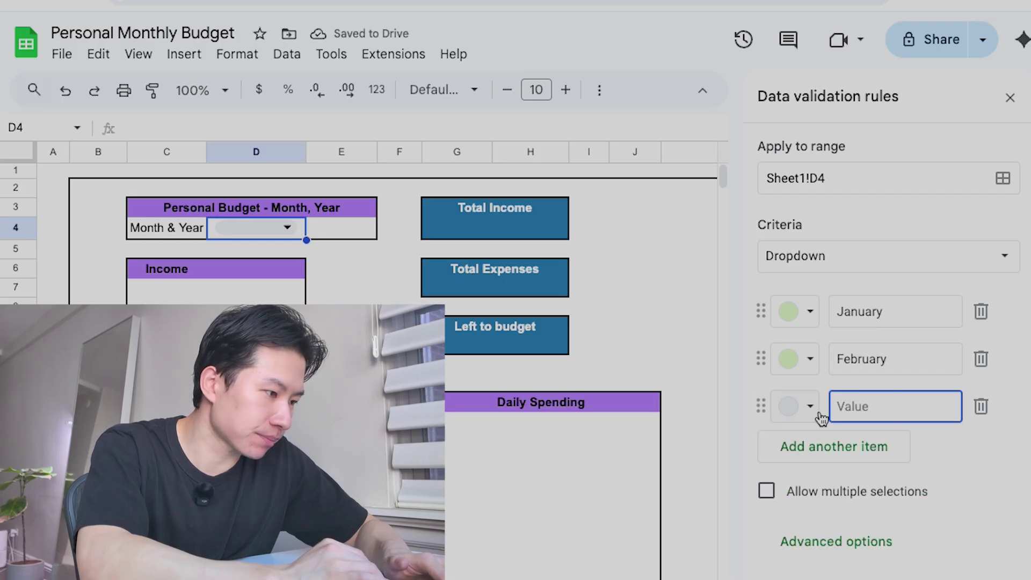
{"action": "left_click", "coordinate": [811, 407]}
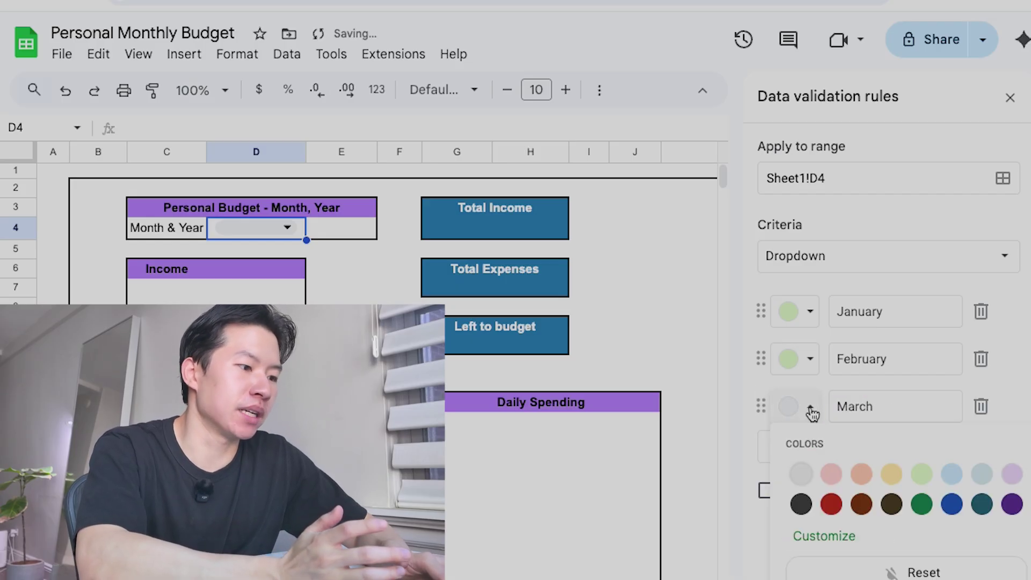
{"action": "left_click", "coordinate": [922, 473]}
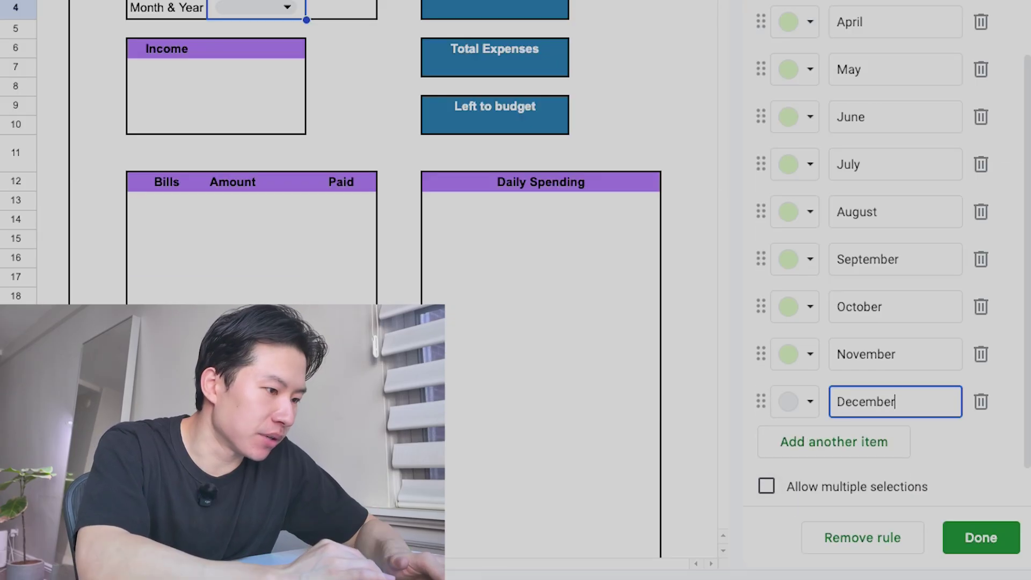
{"action": "left_click", "coordinate": [811, 401]}
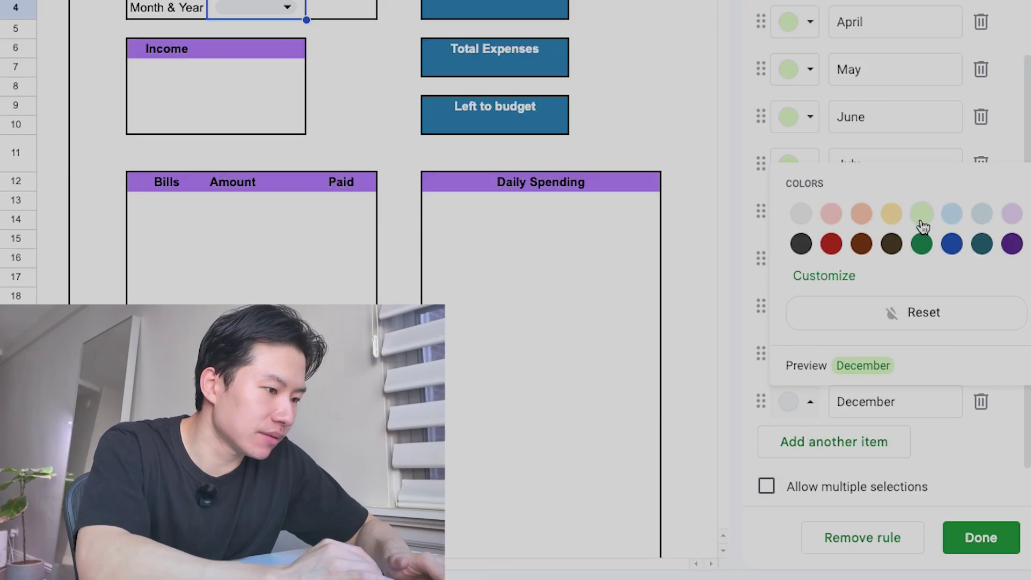
{"action": "left_click", "coordinate": [922, 212]}
{"action": "left_click", "coordinate": [976, 554]}
Add a 2025–2030 year dropdown to E4 with light green options
{"action": "left_click", "coordinate": [344, 9]}
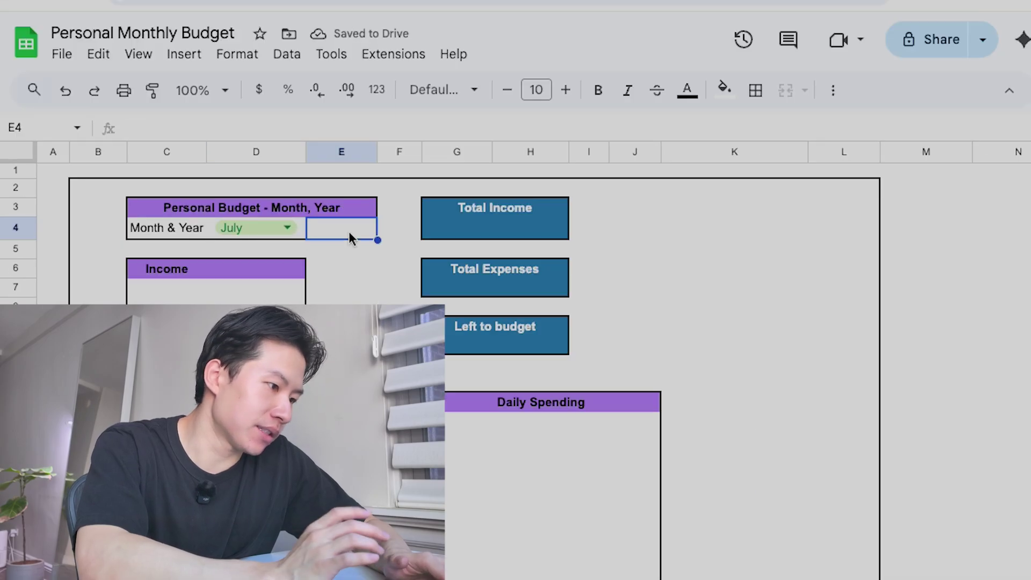
{"action": "left_click", "coordinate": [182, 51]}
{"action": "left_click", "coordinate": [226, 514]}
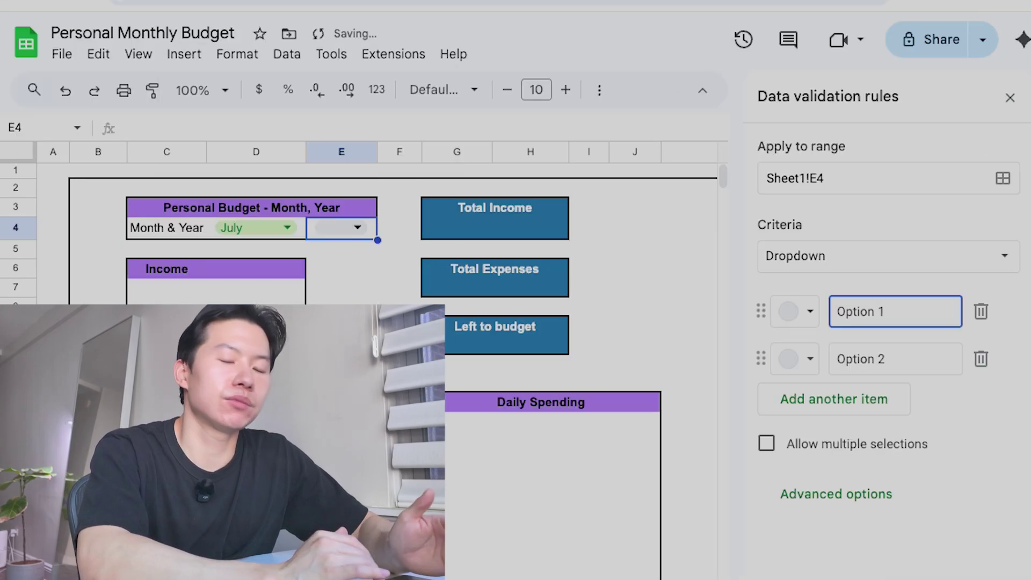
{"action": "left_click", "coordinate": [903, 313]}
{"action": "type", "text": "2025"}
{"action": "key", "text": "Tab"}
{"action": "type", "text": "2026"}
{"action": "left_click", "coordinate": [795, 358]}
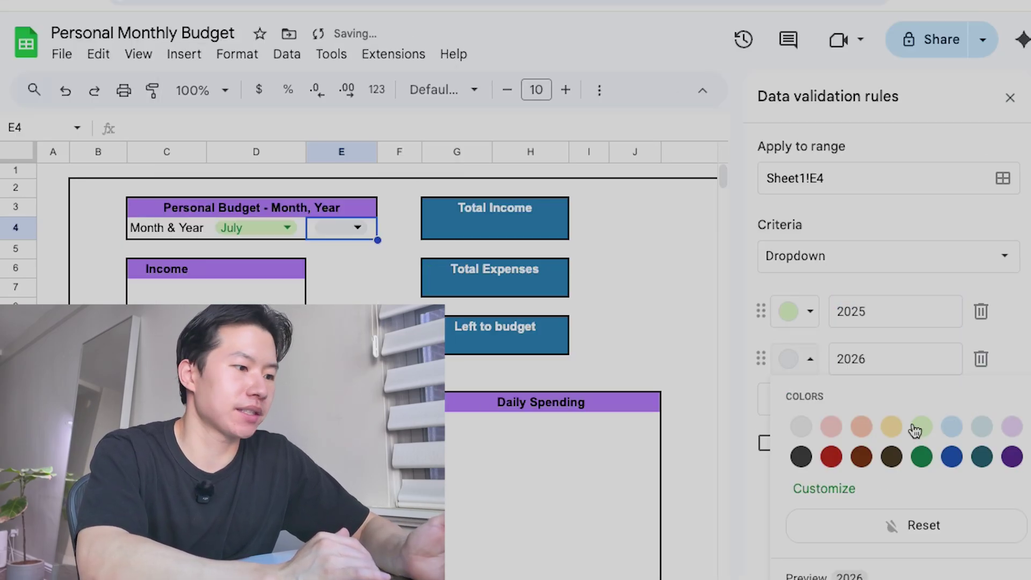
{"action": "left_click", "coordinate": [921, 426]}
{"action": "left_click", "coordinate": [834, 399]}
{"action": "type", "text": "2027"}
{"action": "left_click", "coordinate": [795, 406]}
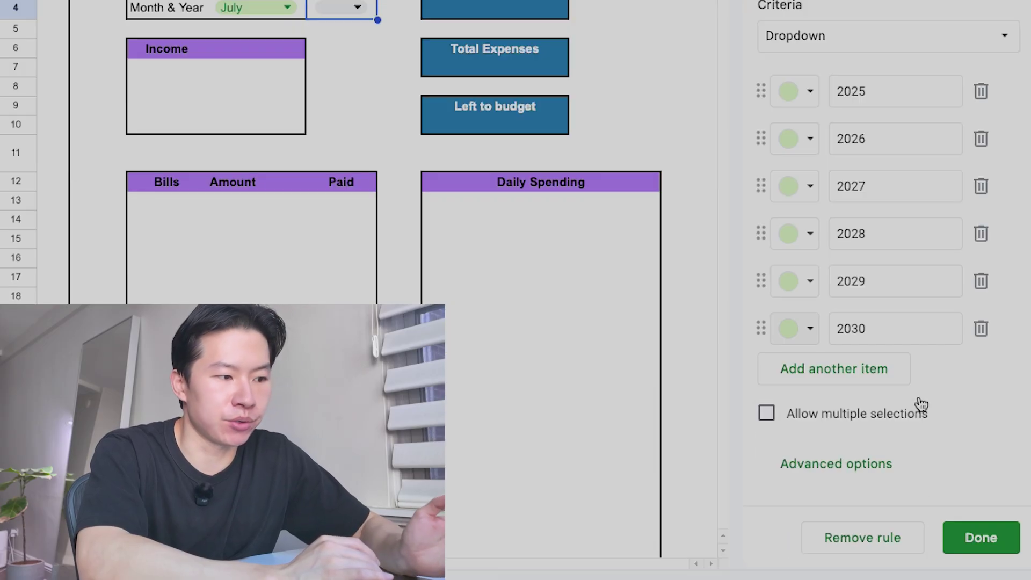
{"action": "left_click", "coordinate": [975, 547]}
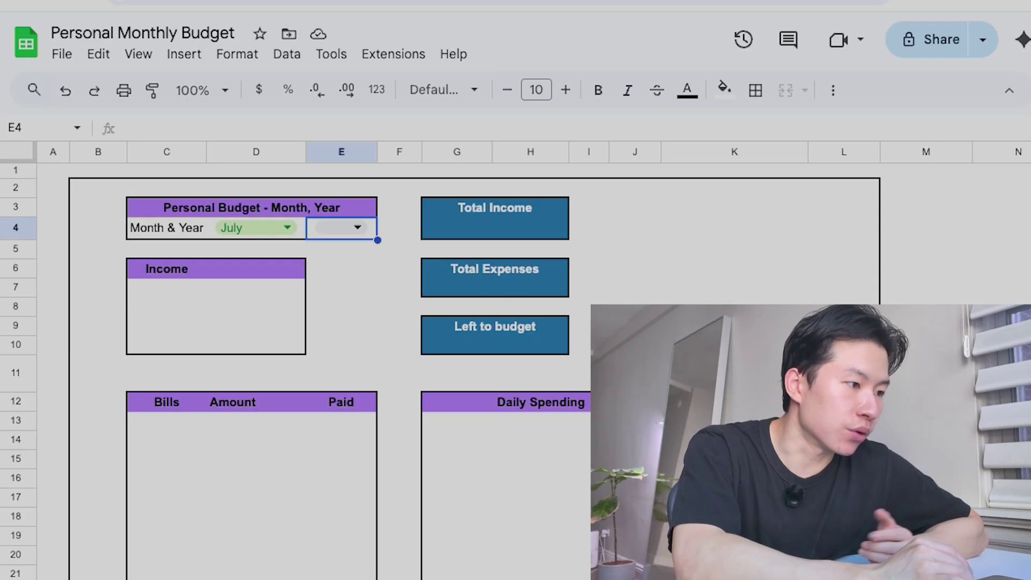
Set the year to 2025 and the month to July
{"action": "left_click", "coordinate": [350, 228]}
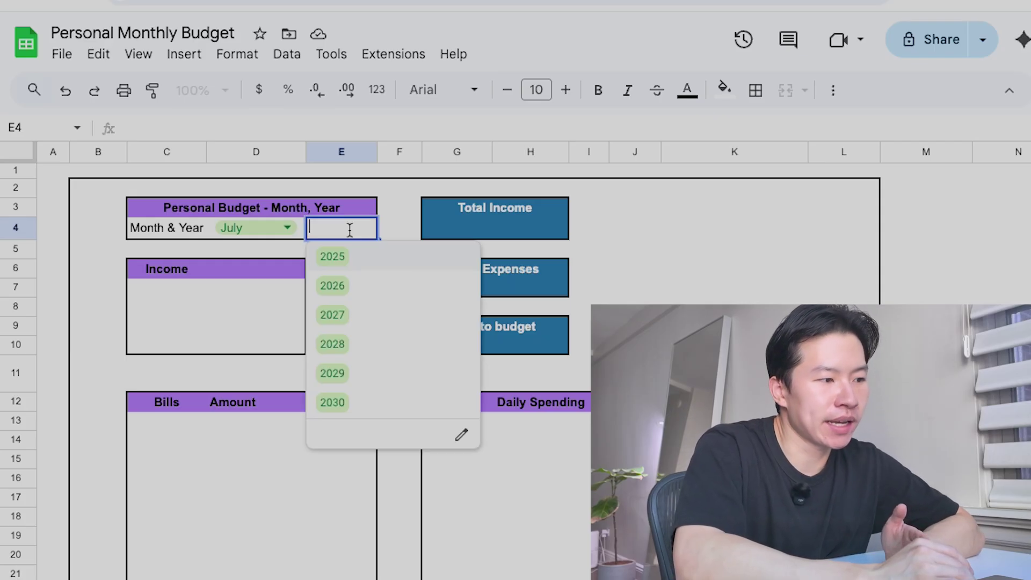
{"action": "left_click", "coordinate": [324, 261]}
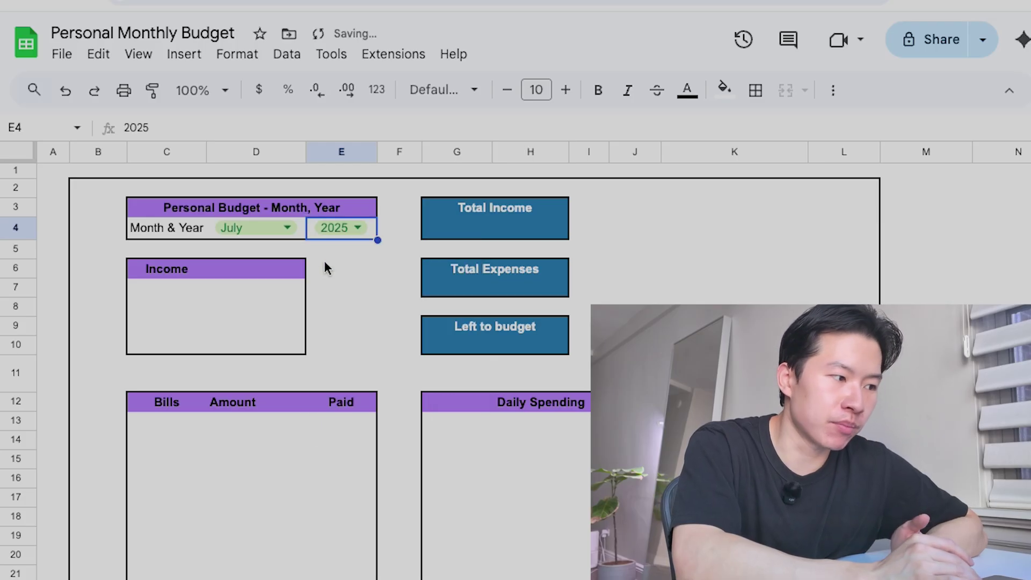
{"action": "double_click", "coordinate": [278, 230]}
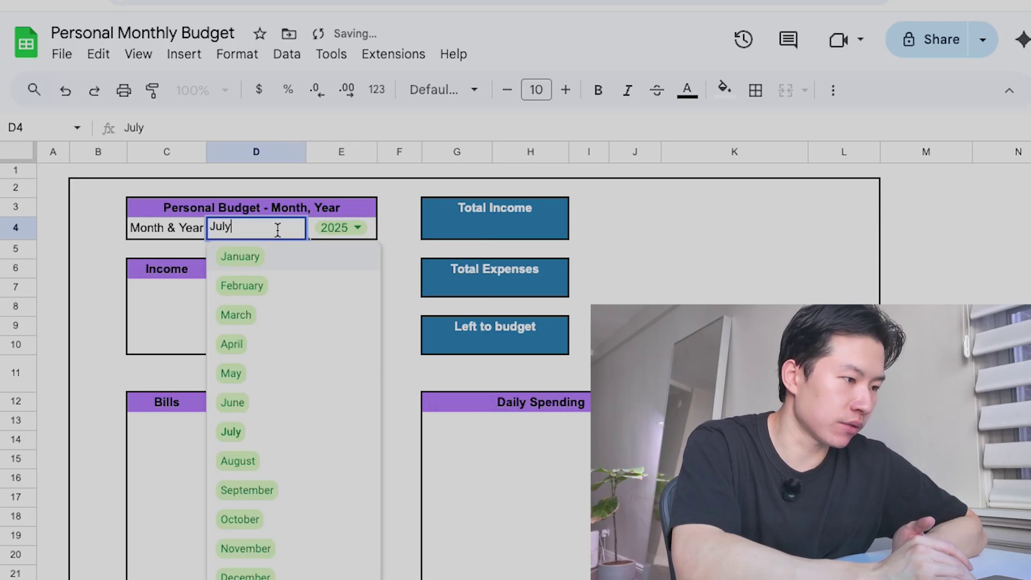
{"action": "left_click", "coordinate": [251, 463]}
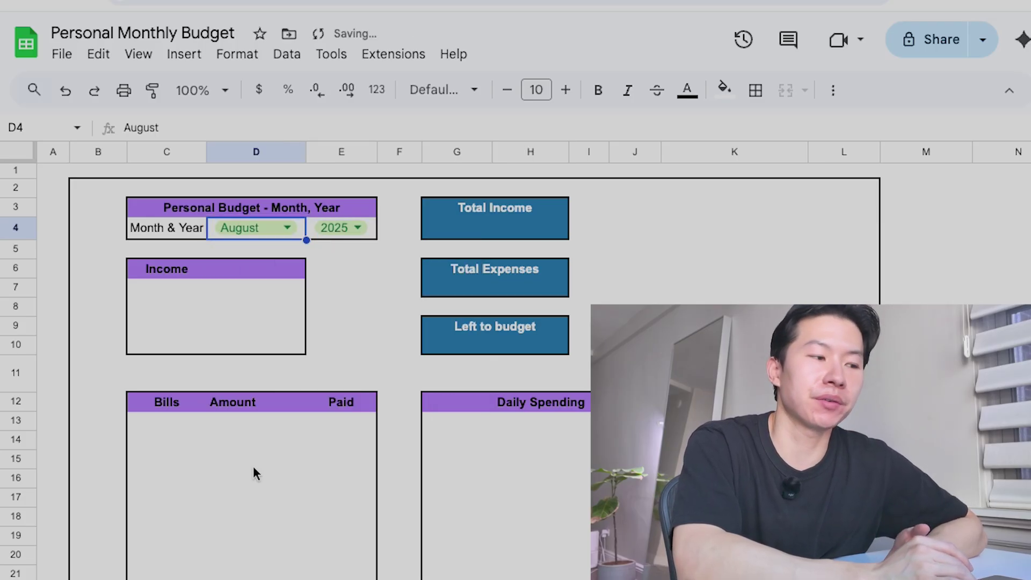
{"action": "double_click", "coordinate": [269, 230]}
{"action": "left_click", "coordinate": [231, 432]}
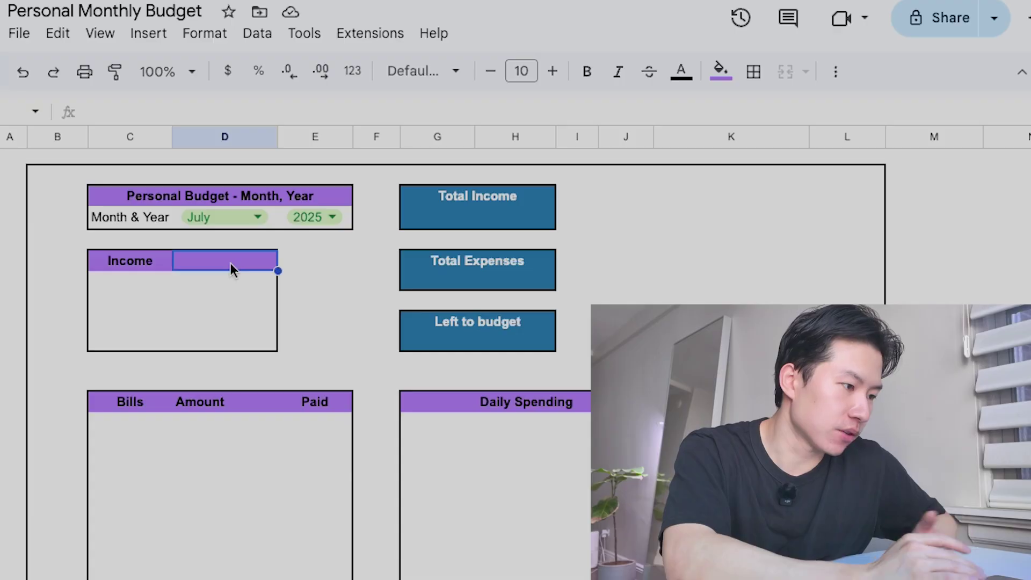
Add a D6 dropdown with Bi-Weekly, Weekly and Monthly pay-frequency options
{"action": "left_click", "coordinate": [148, 33]}
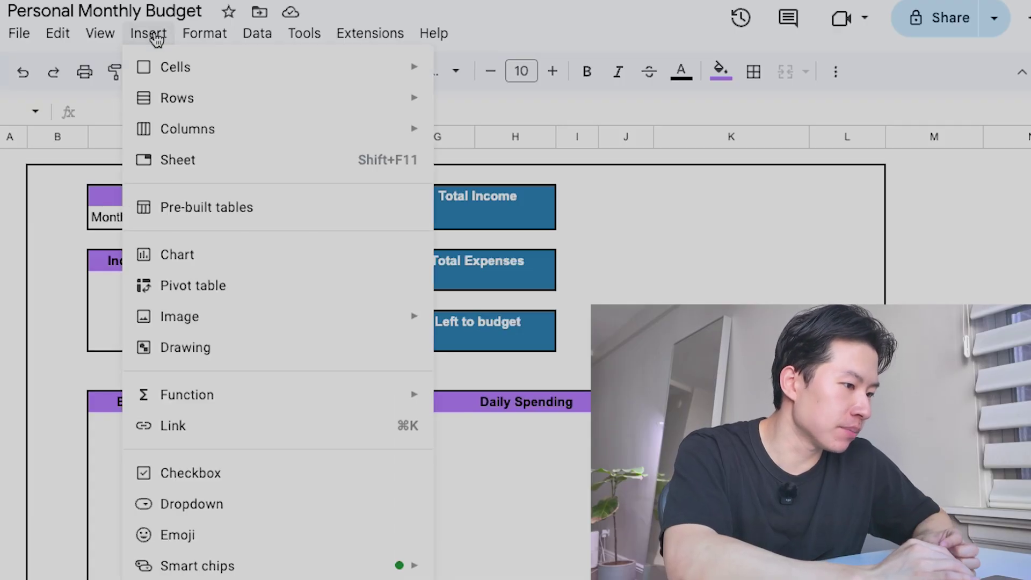
{"action": "left_click", "coordinate": [200, 508]}
{"action": "type", "text": "Bi-Weekly"}
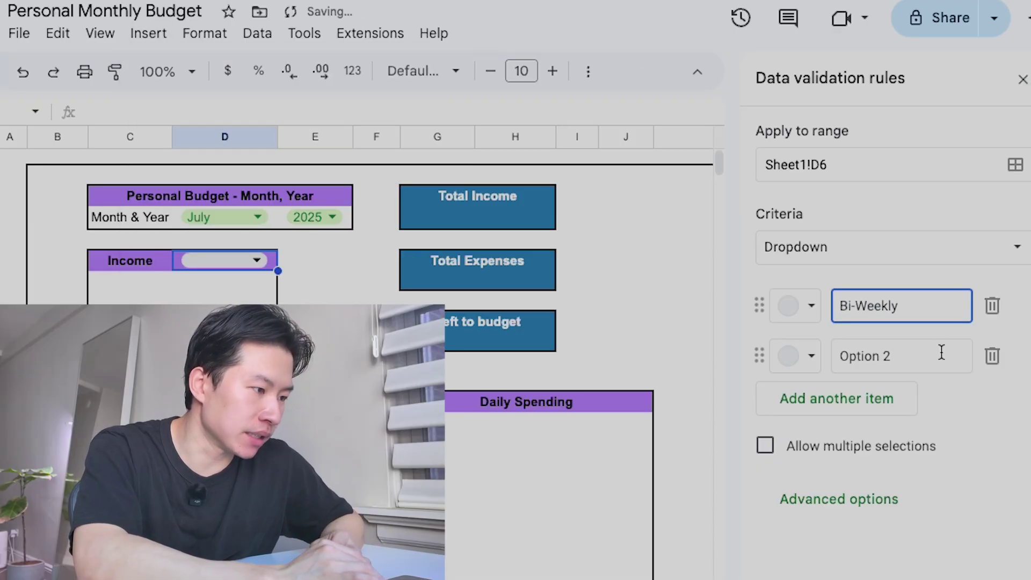
{"action": "left_click", "coordinate": [942, 353]}
{"action": "type", "text": "Weekly"}
{"action": "key", "text": "Return"}
{"action": "type", "text": "Mon"}
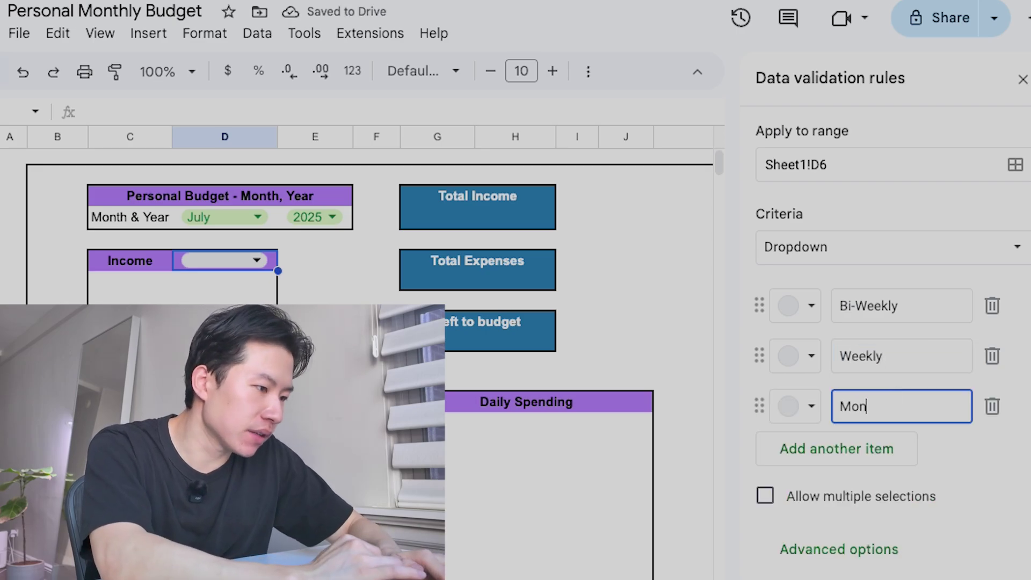
{"action": "type", "text": "thly"}
{"action": "left_click", "coordinate": [983, 539]}
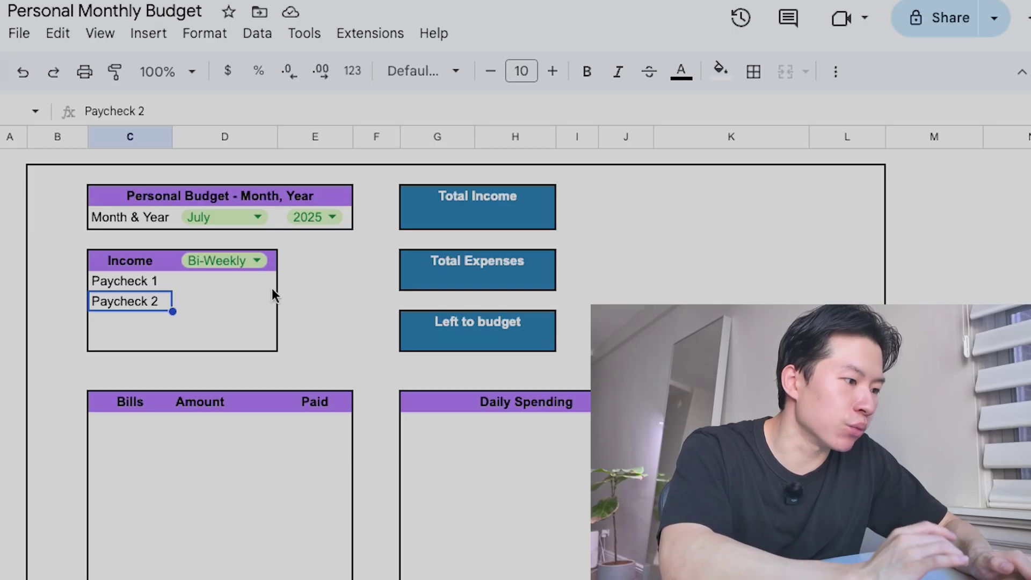
Try the Weekly and Monthly pay-frequency options in D6
{"action": "left_click", "coordinate": [248, 262]}
{"action": "left_click", "coordinate": [226, 321]}
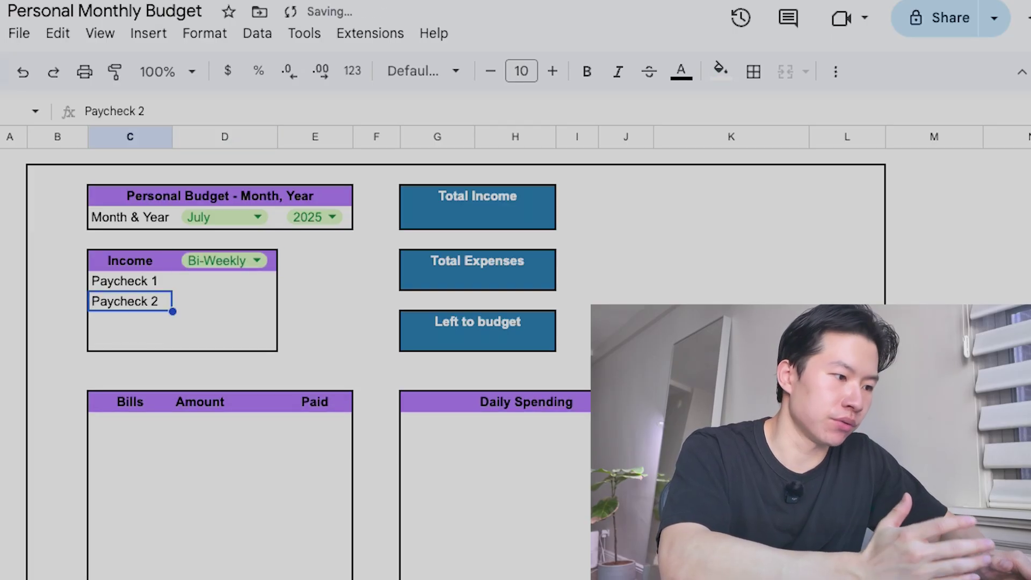
{"action": "left_click", "coordinate": [243, 263]}
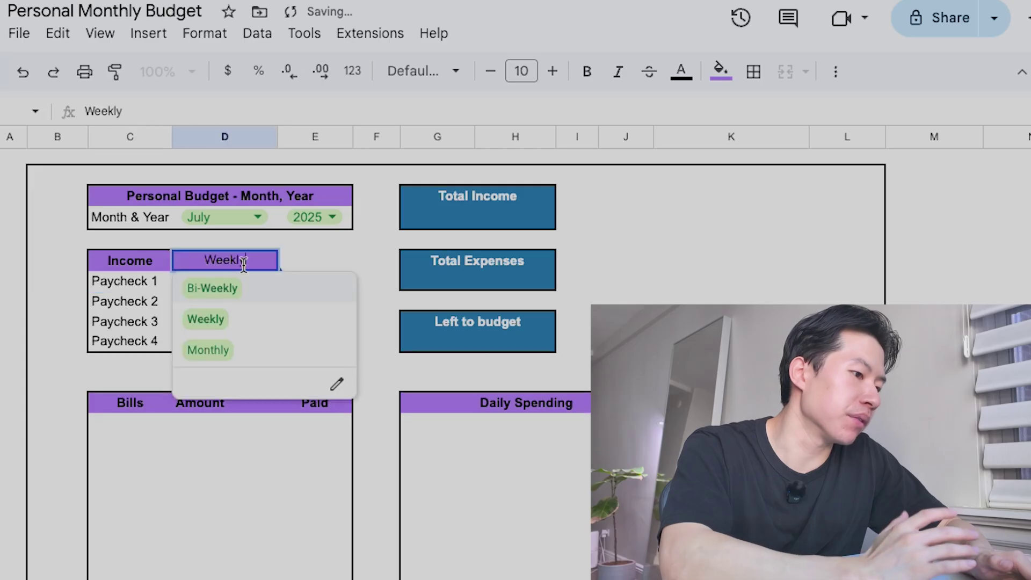
{"action": "left_click", "coordinate": [209, 352]}
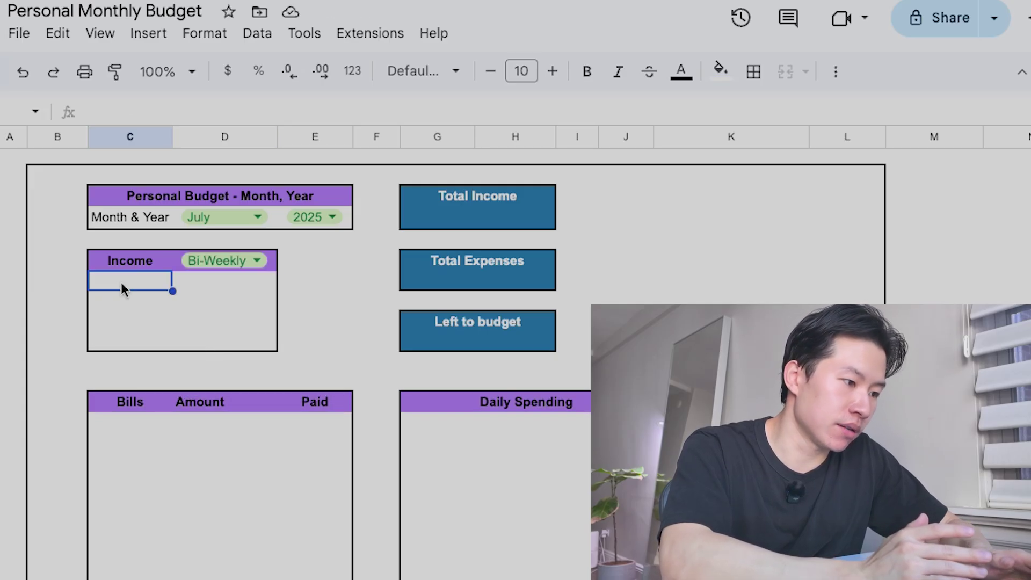
Paste the =TRANSPOSE(ARRAYFORMULA(IF(D6=...))) paycheck-list formula below the Income header
{"action": "left_click", "coordinate": [121, 282]}
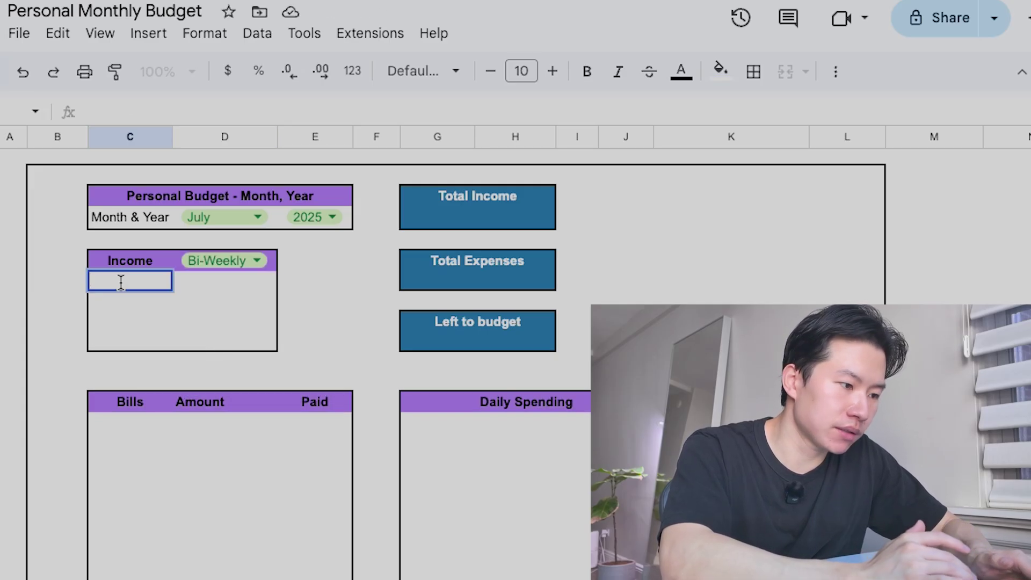
{"action": "type", "text": "=TRANSPOSE(ARRAYFORMULA(IF(D6=\"Weekly\",{\"Paycheck 1\",\"Paycheck 2\", \"Paycheck 3\", \"Paycheck 4\"},IF(D6=\"Bi-Weekly\",{\"Paycheck 1\",\"Paycheck 2\"},\"Paycheck 1\"))))"}
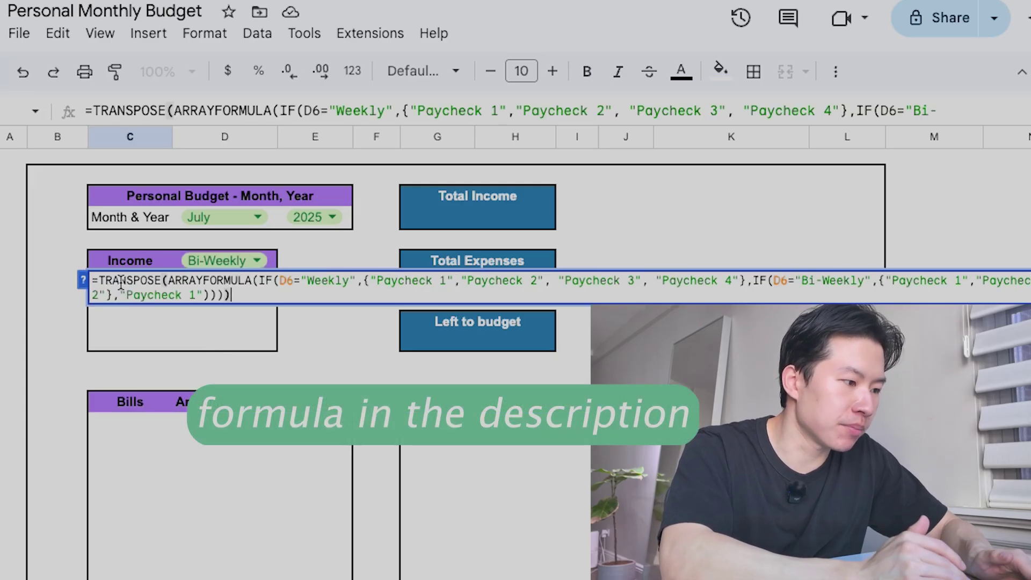
{"action": "left_click", "coordinate": [285, 286]}
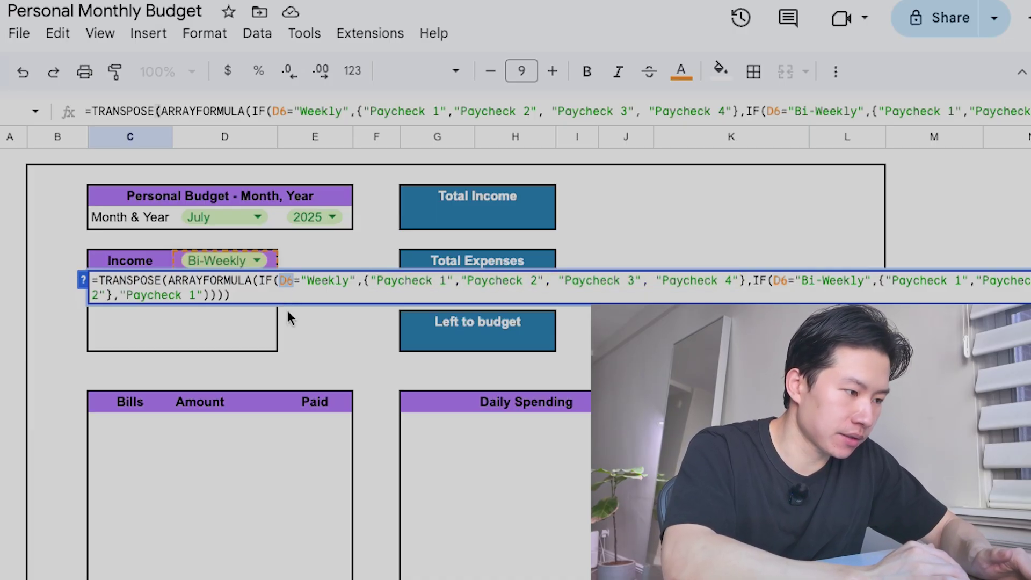
{"action": "key", "text": "Right"}
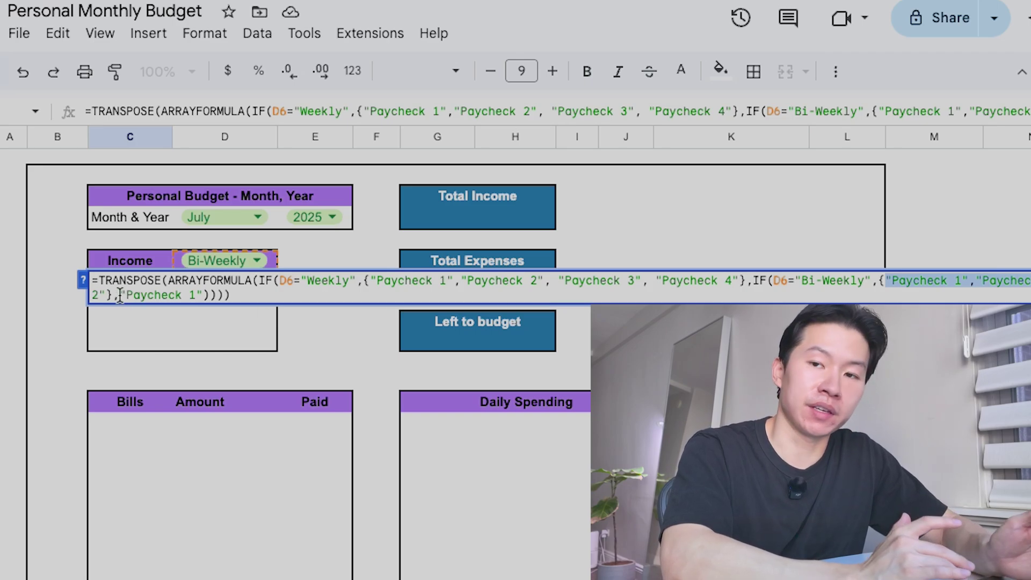
{"action": "left_click_drag", "start_coordinate": [120, 295], "coordinate": [181, 295]}
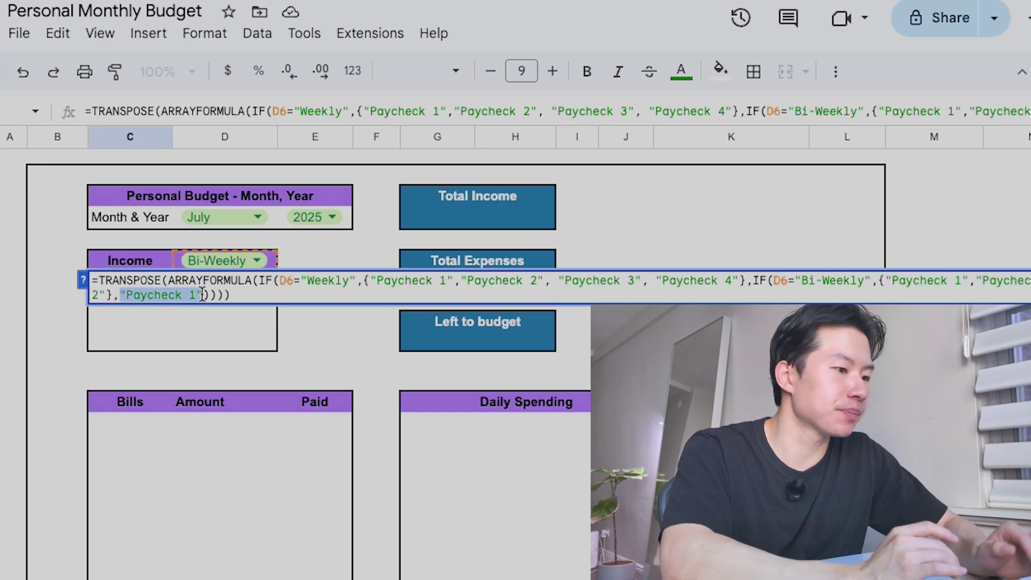
{"action": "key", "text": "Return"}
Test Weekly and Monthly, settle on Weekly, and enter 1000 for each paycheck
{"action": "left_click", "coordinate": [251, 262]}
{"action": "left_click", "coordinate": [230, 318]}
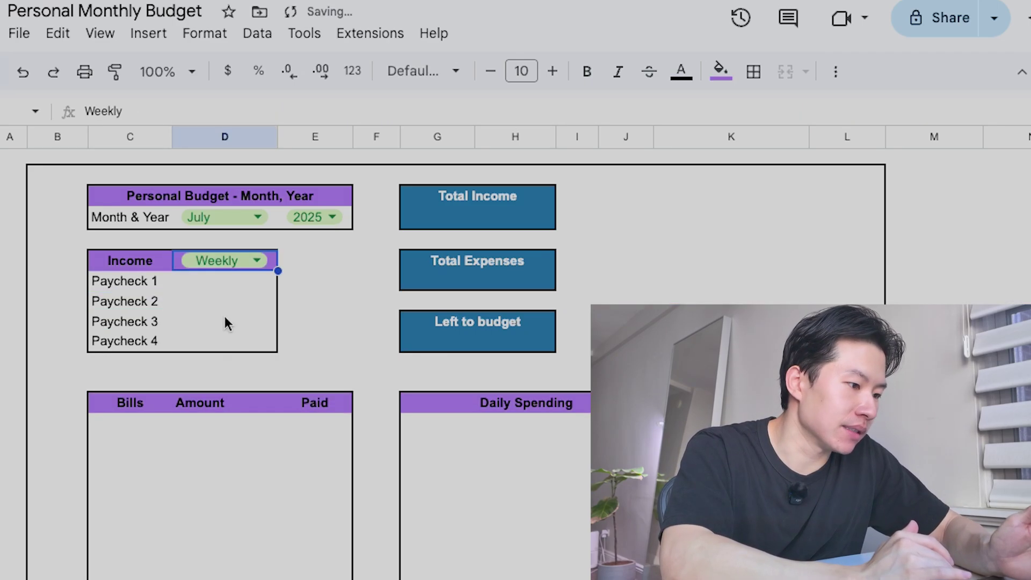
{"action": "left_click", "coordinate": [242, 266]}
{"action": "left_click", "coordinate": [208, 351]}
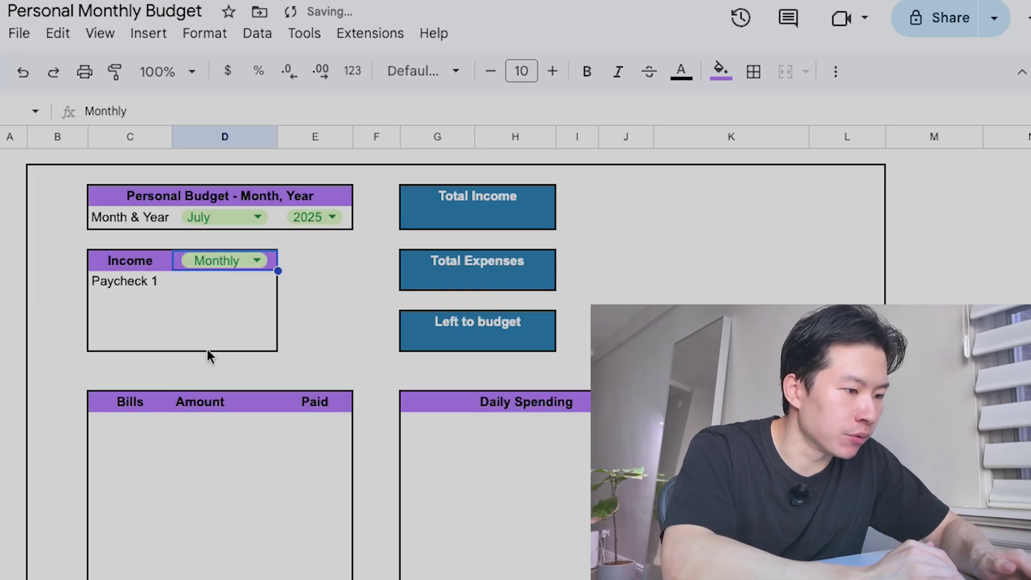
{"action": "left_click", "coordinate": [250, 262]}
{"action": "left_click", "coordinate": [219, 336]}
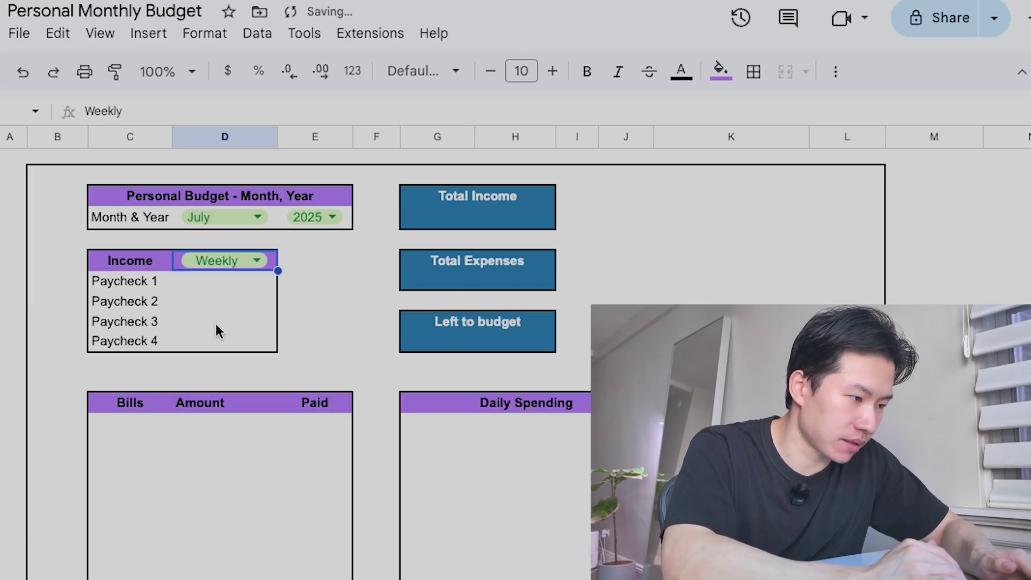
{"action": "left_click", "coordinate": [234, 288]}
{"action": "type", "text": "1000"}
{"action": "key", "text": "Return"}
{"action": "type", "text": "1000"}
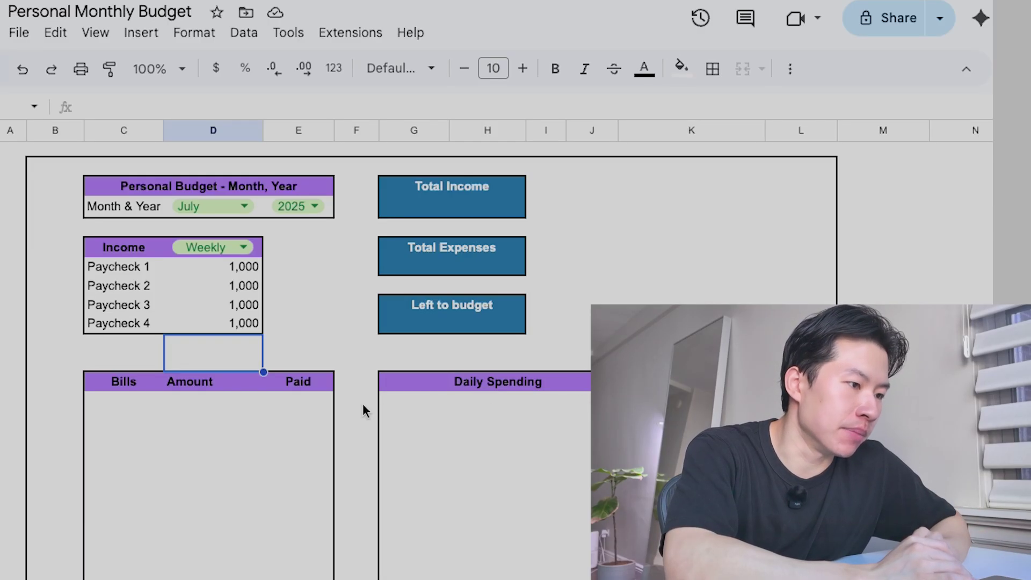
Enter Rent with an amount of 1600 in the Bills table
{"action": "left_click", "coordinate": [112, 411]}
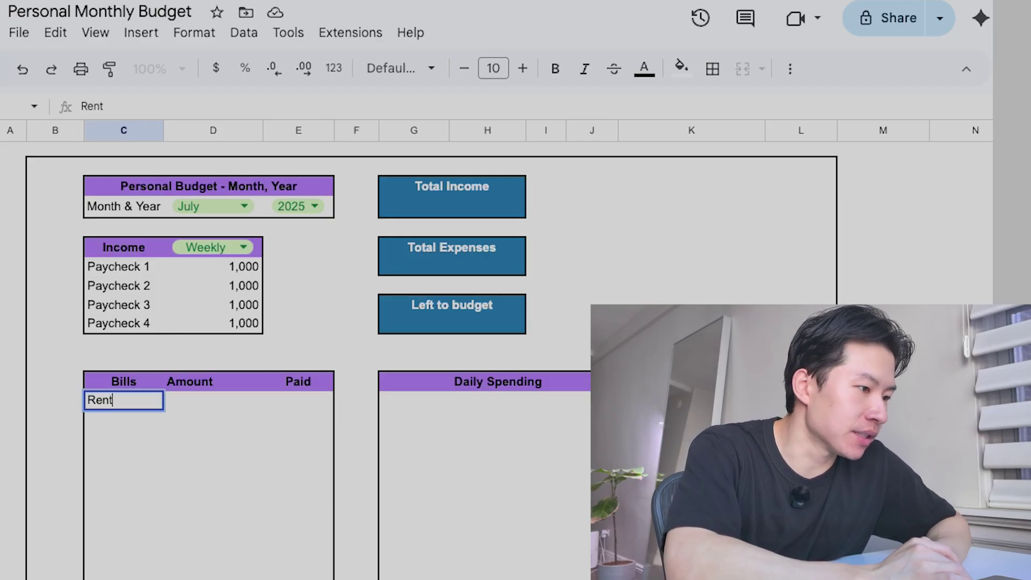
{"action": "key", "text": "Tab"}
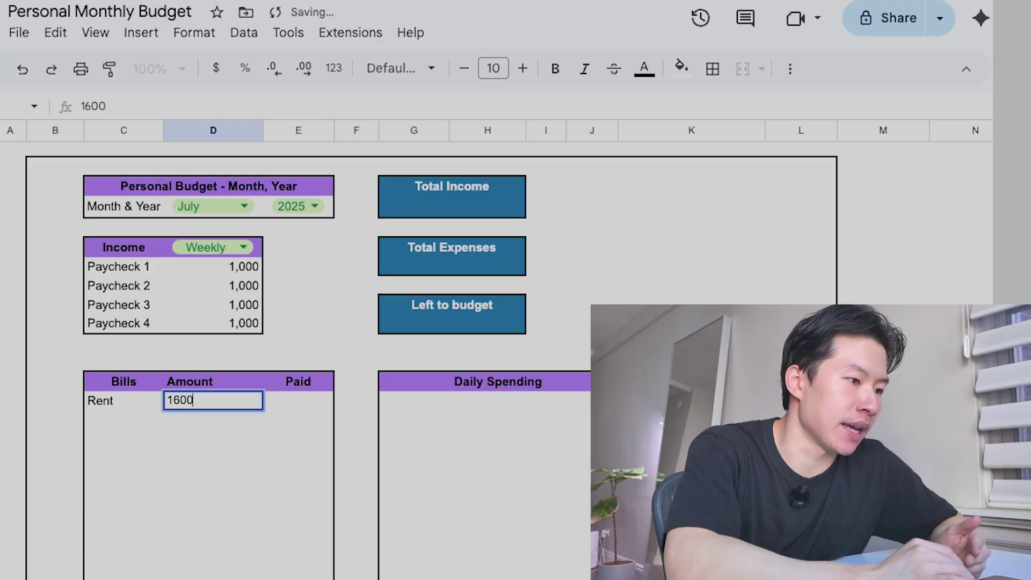
{"action": "key", "text": "Tab"}
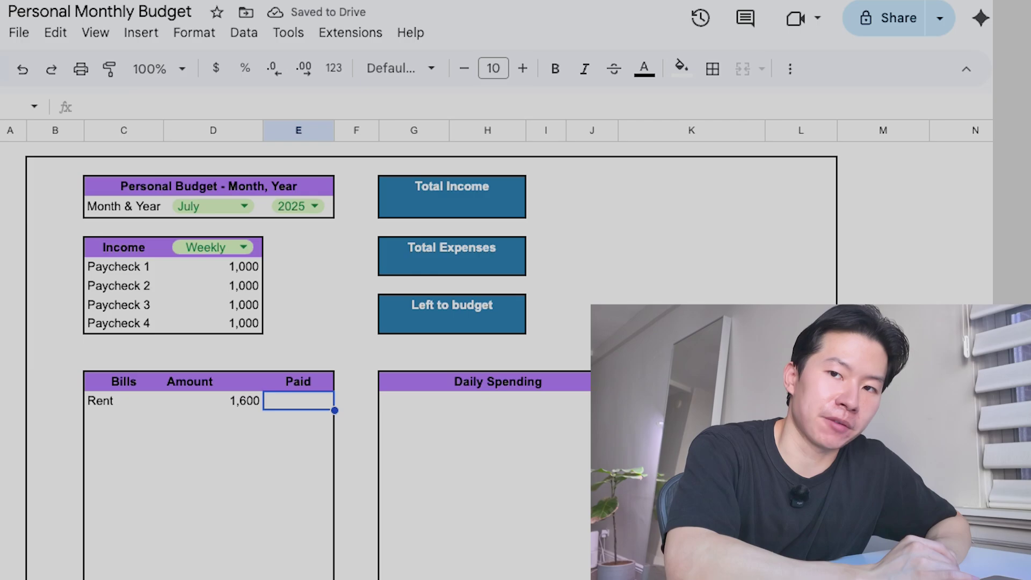
Insert checkboxes down the Paid column and tick Rent as paid
{"action": "left_click_drag", "start_coordinate": [302, 405], "coordinate": [294, 573]}
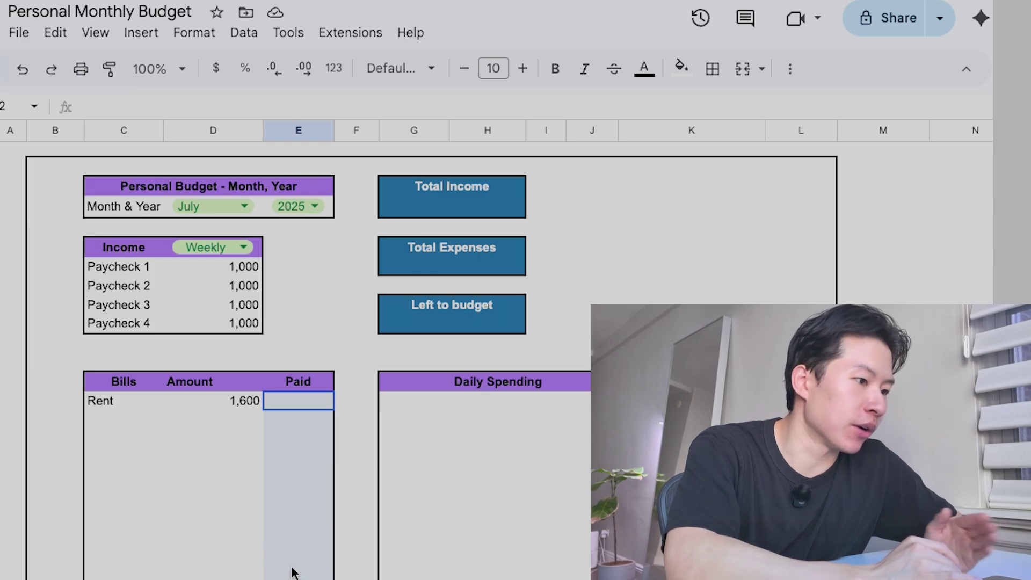
{"action": "left_click", "coordinate": [142, 33]}
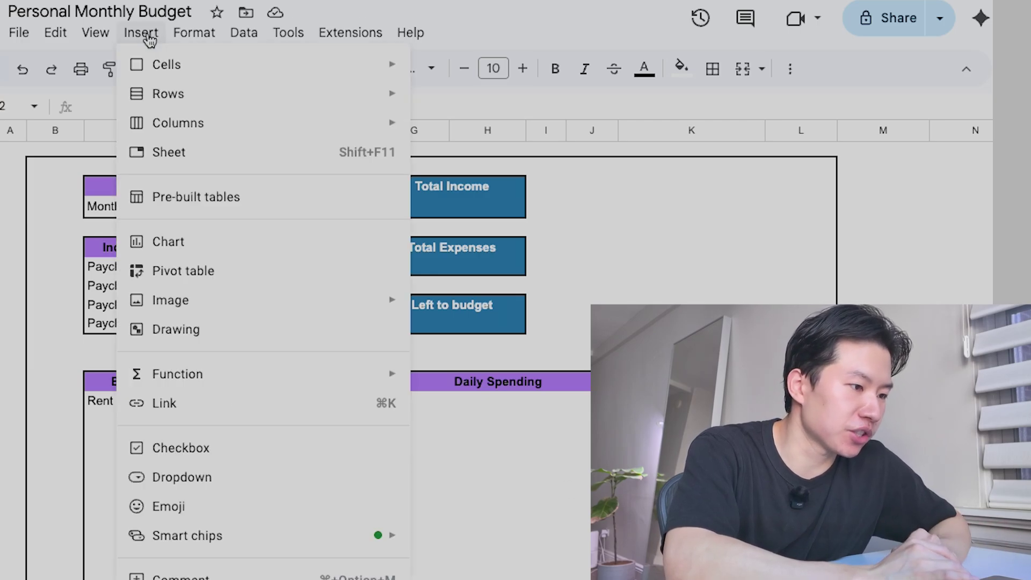
{"action": "left_click", "coordinate": [188, 458]}
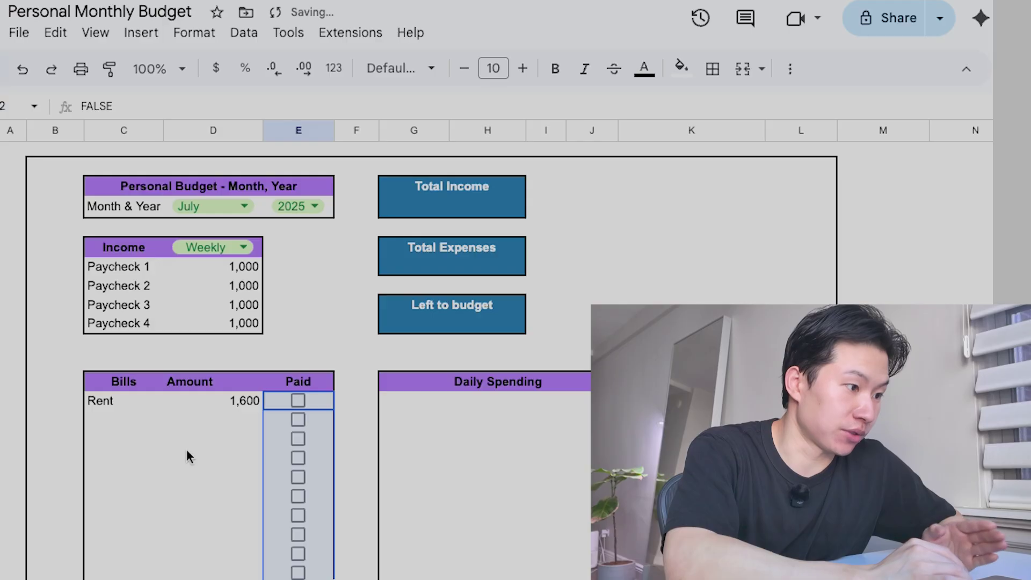
{"action": "left_click", "coordinate": [300, 400]}
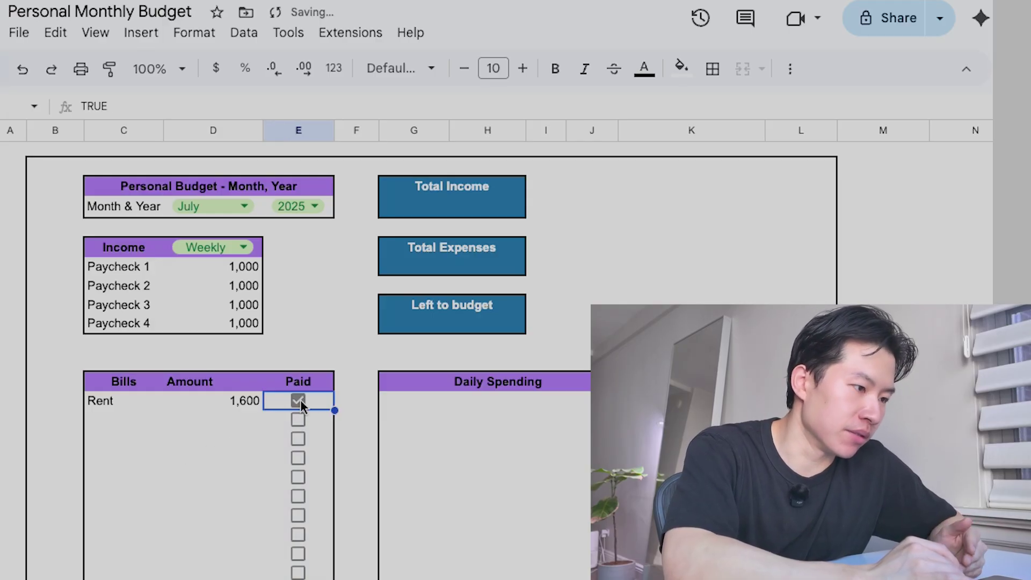
{"action": "left_click", "coordinate": [300, 419]}
{"action": "left_click", "coordinate": [299, 438]}
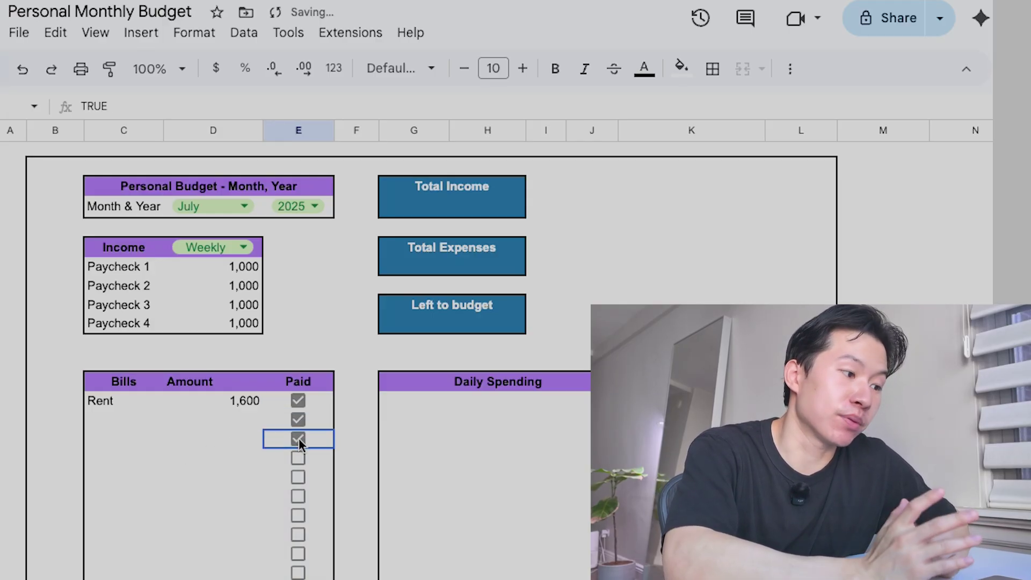
{"action": "left_click", "coordinate": [298, 419]}
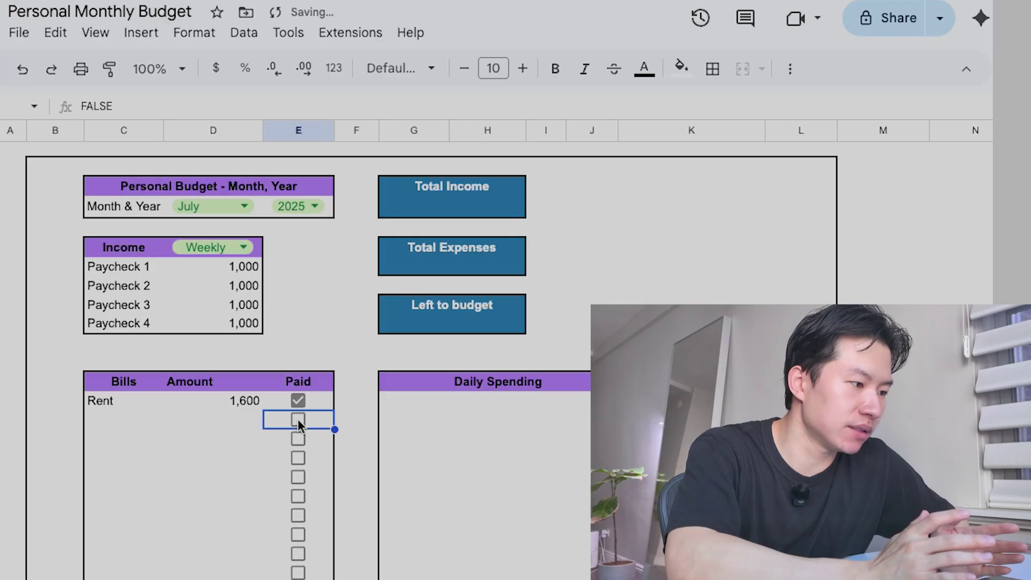
{"action": "key", "text": "Left"}
{"action": "key", "text": "Left"}
Add the Electric 200, Phone 90 and Transportation 375 bills with their amounts
{"action": "type", "text": "Electric"}
{"action": "key", "text": "Tab"}
{"action": "type", "text": "200"}
{"action": "key", "text": "Return"}
{"action": "type", "text": "Phone"}
{"action": "key", "text": "Tab"}
{"action": "type", "text": "90"}
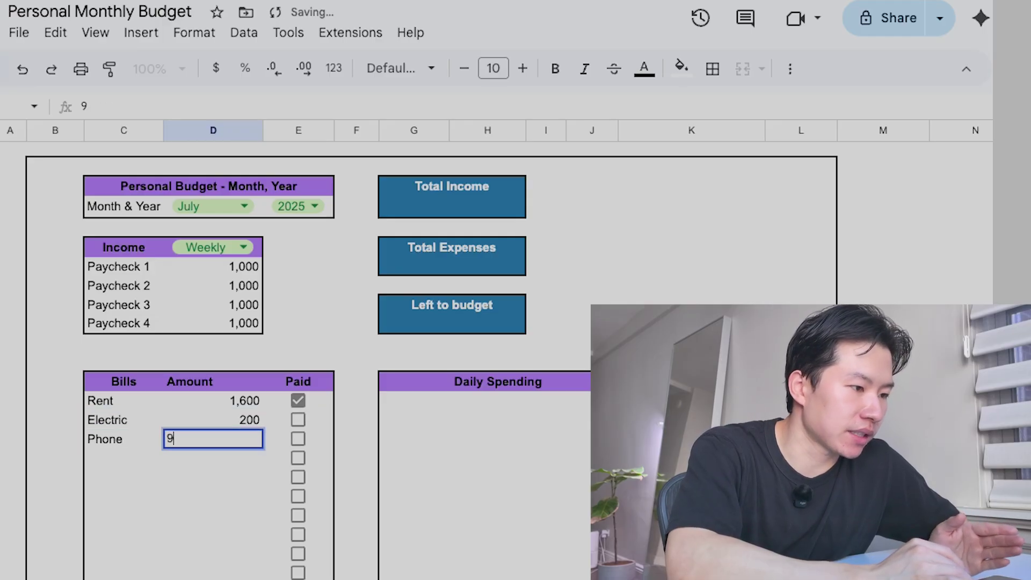
{"action": "key", "text": "Return"}
{"action": "type", "text": "Transportation"}
{"action": "key", "text": "Tab"}
{"action": "type", "text": "375"}
{"action": "key", "text": "Return"}
Add the Internet 80, Subscriptions 100 and Gym 60 bills with their amounts
{"action": "type", "text": "Internet"}
{"action": "key", "text": "Tab"}
{"action": "type", "text": "80"}
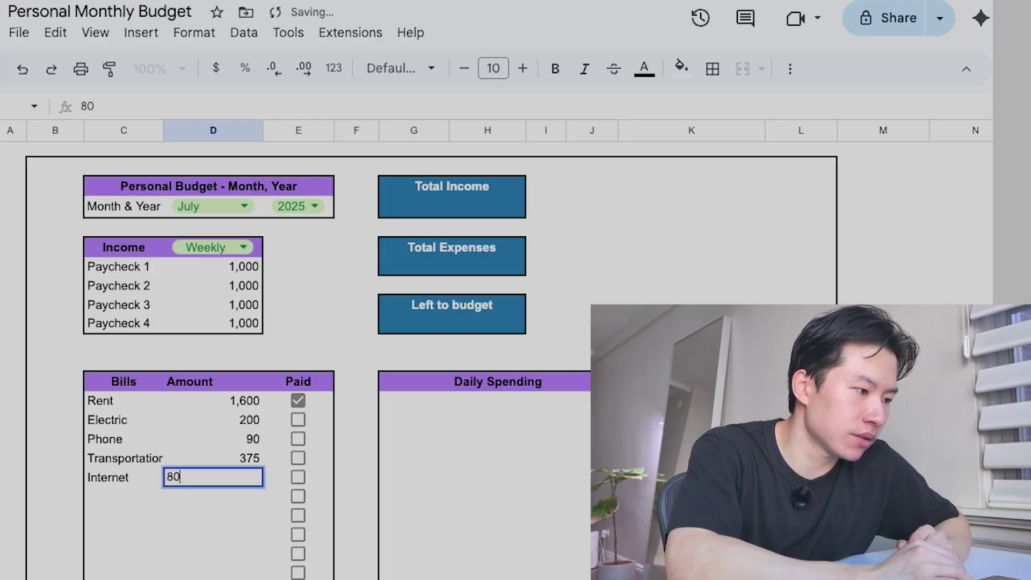
{"action": "key", "text": "Return"}
{"action": "type", "text": "Subscriptions"}
{"action": "key", "text": "Tab"}
{"action": "type", "text": "100"}
{"action": "key", "text": "Return"}
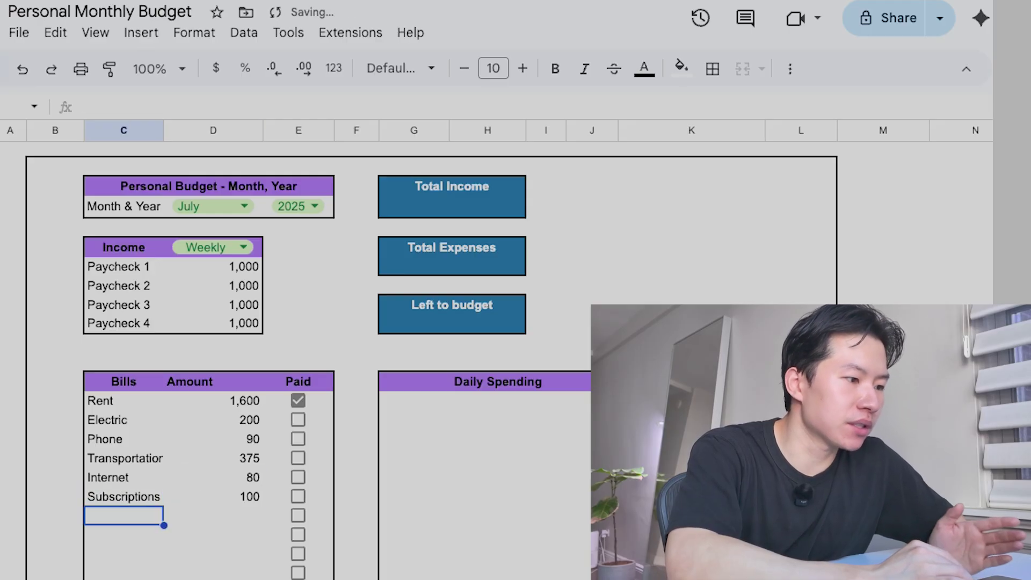
{"action": "type", "text": "Gym"}
{"action": "key", "text": "Tab"}
{"action": "type", "text": "60"}
{"action": "key", "text": "Return"}
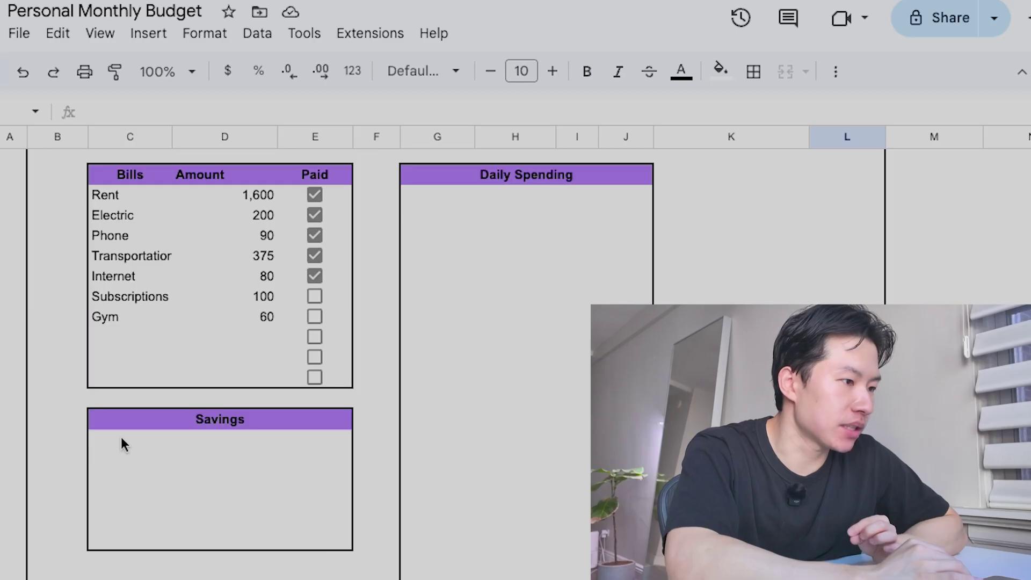
Enter Emergency F. 100, Vacation 100 and Car Fund 50 in the Savings table
{"action": "left_click", "coordinate": [122, 442]}
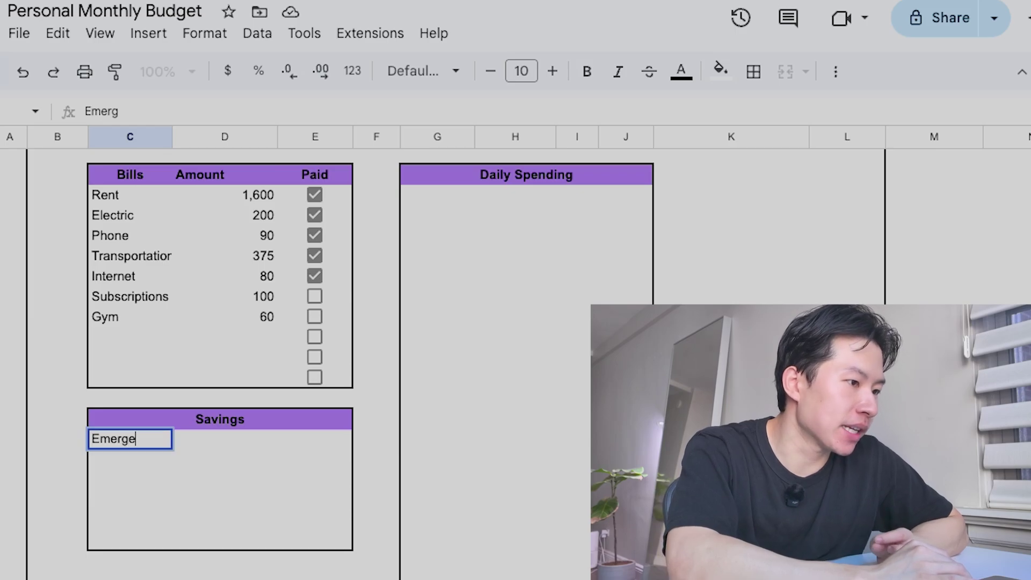
{"action": "type", "text": "Emergency F."}
{"action": "key", "text": "Tab"}
{"action": "type", "text": "100"}
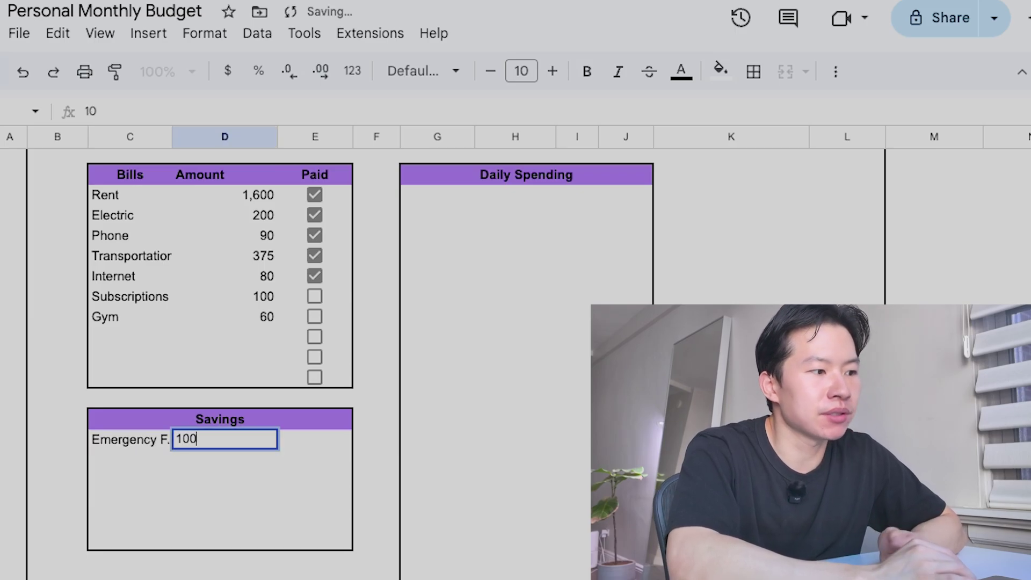
{"action": "key", "text": "Return"}
{"action": "type", "text": "Vacation"}
{"action": "key", "text": "Tab"}
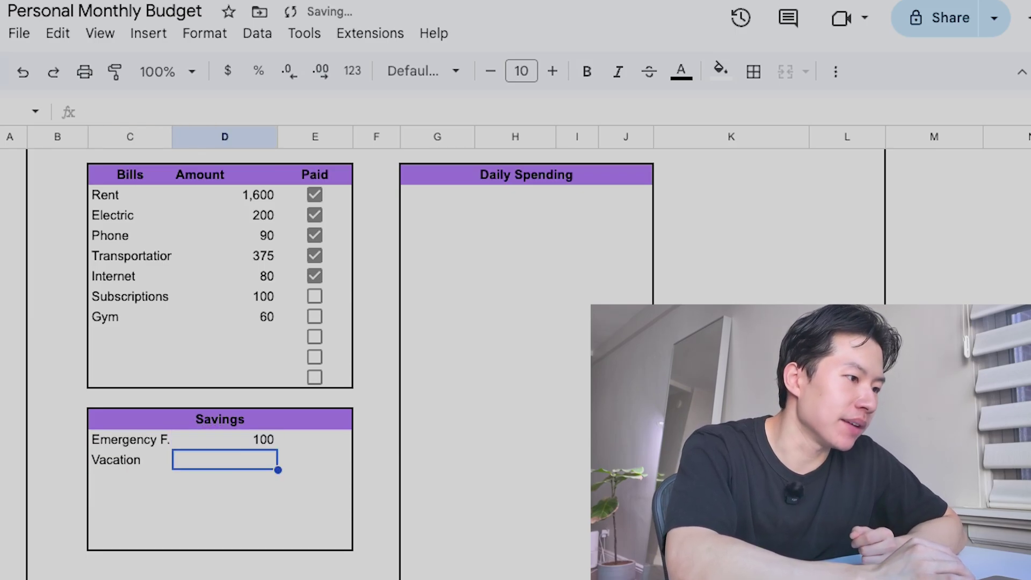
{"action": "type", "text": "100"}
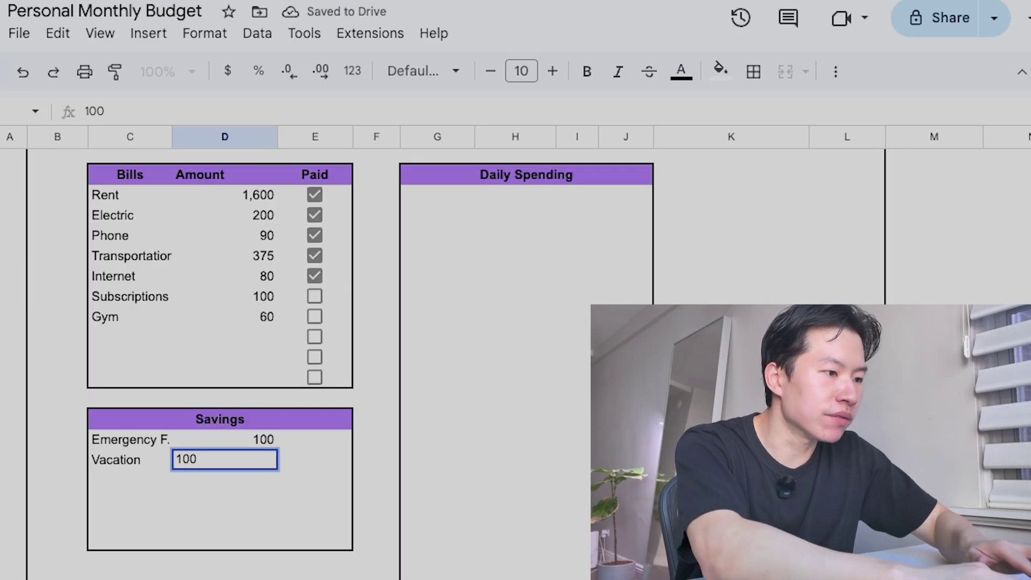
{"action": "key", "text": "Return"}
{"action": "type", "text": "Car Fund"}
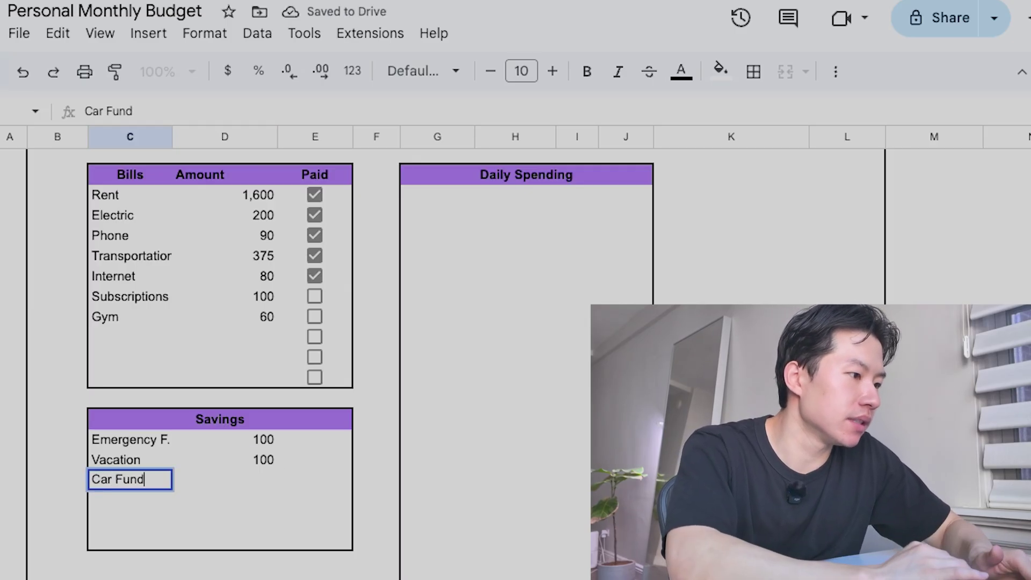
{"action": "key", "text": "Tab"}
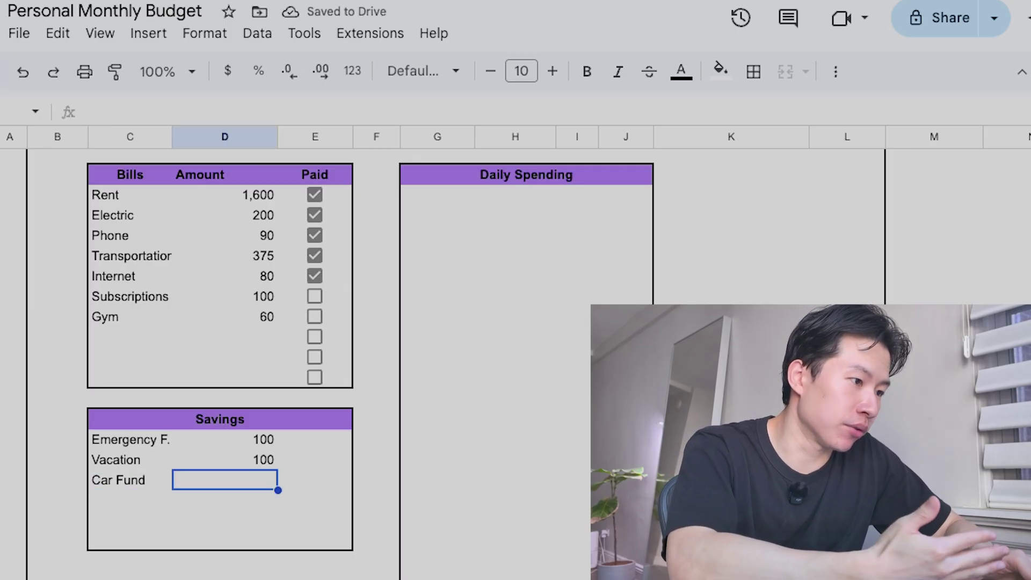
{"action": "type", "text": "50"}
{"action": "key", "text": "Return"}
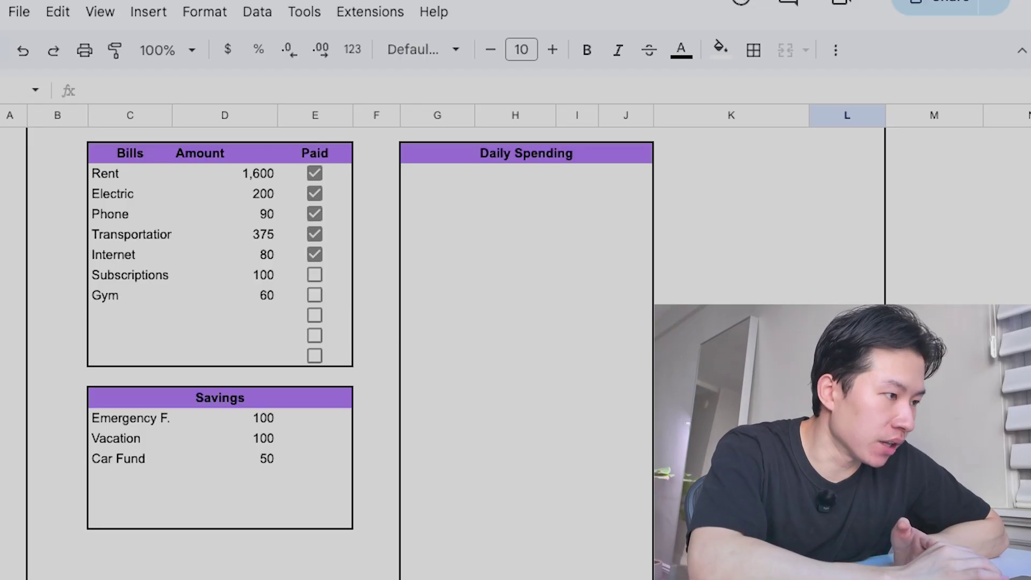
Enter 7/1/2025 and 7/2/2025 in the first Daily Spending date cells, discarding a third date
{"action": "left_click", "coordinate": [436, 176]}
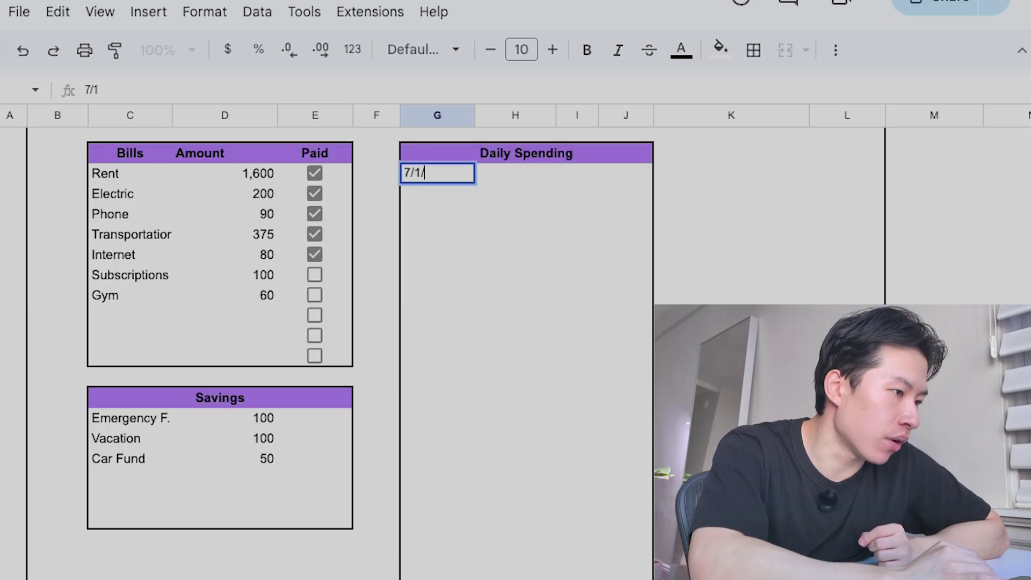
{"action": "key", "text": "Return"}
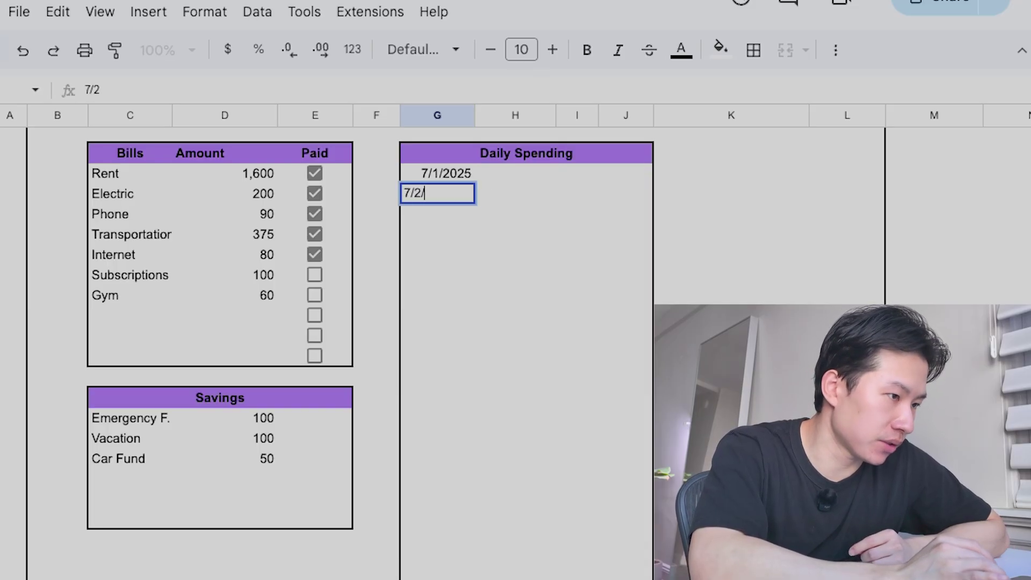
{"action": "key", "text": "Return"}
{"action": "type", "text": "7/3/2"}
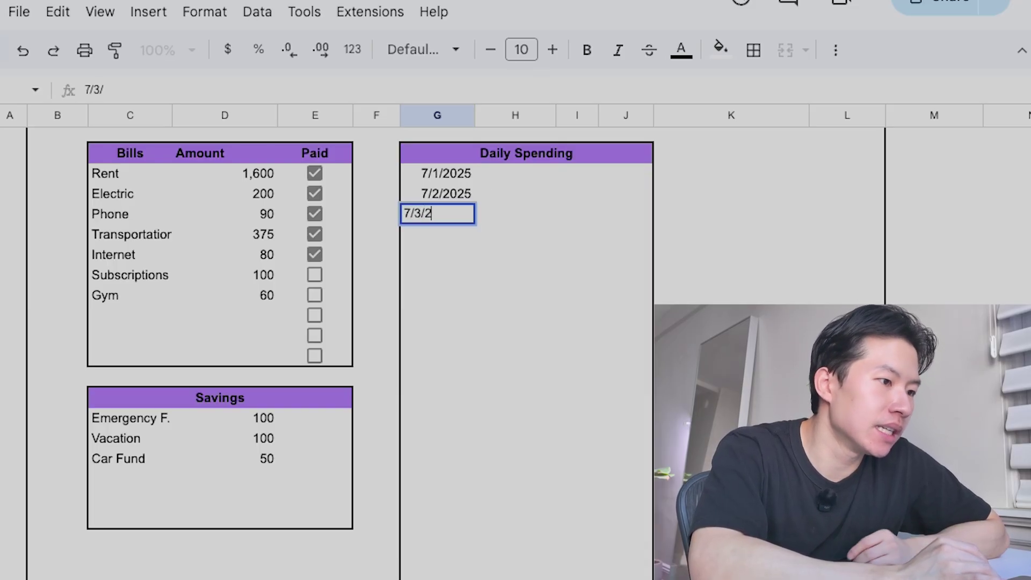
{"action": "type", "text": "025"}
{"action": "key", "text": "Return"}
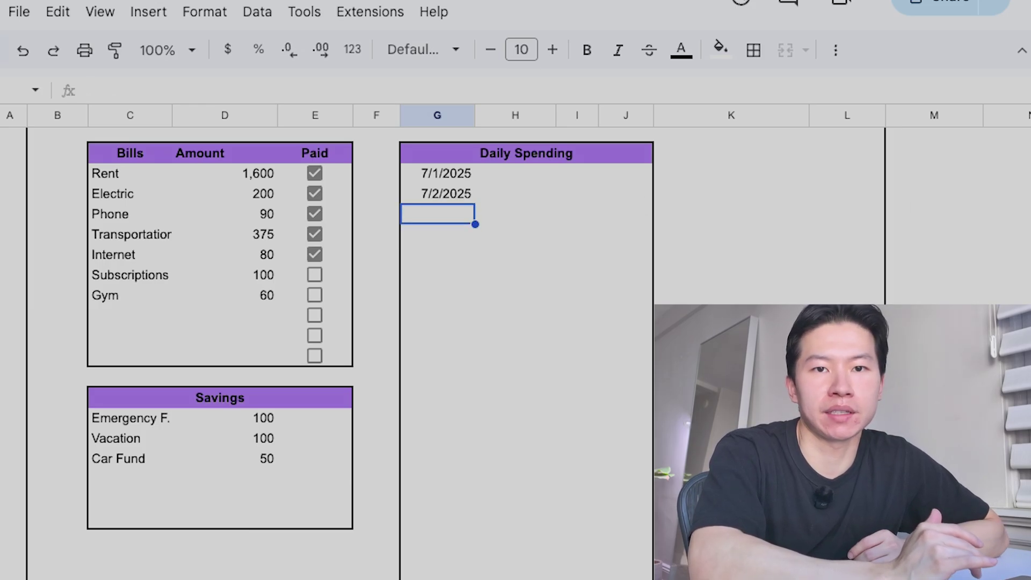
Paste the ARRAYFORMULA/SEQUENCE date formula into the first Daily Spending cell to fill the month
{"action": "type", "text": "=ARRAYFORMULA(SEQUENCE(DAY(EOMONTH(DATE(E4, MONTH(DATEVALUE(D4&\" 1\")), 1), 0)), 1, DATE(E4, MONTH(DATEVALUE(D4&\" 1\")), 1)))"}
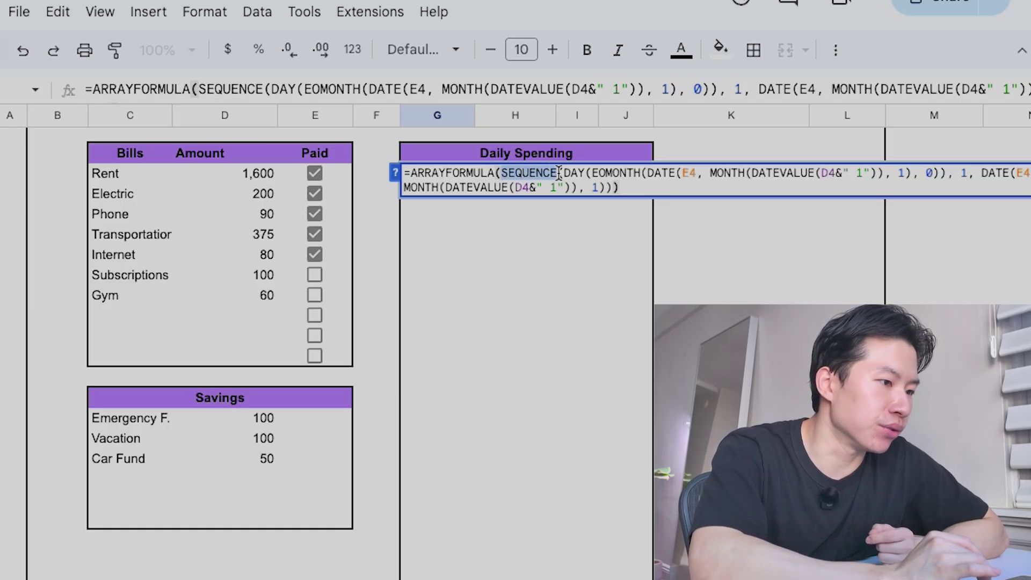
{"action": "key", "text": "Return"}
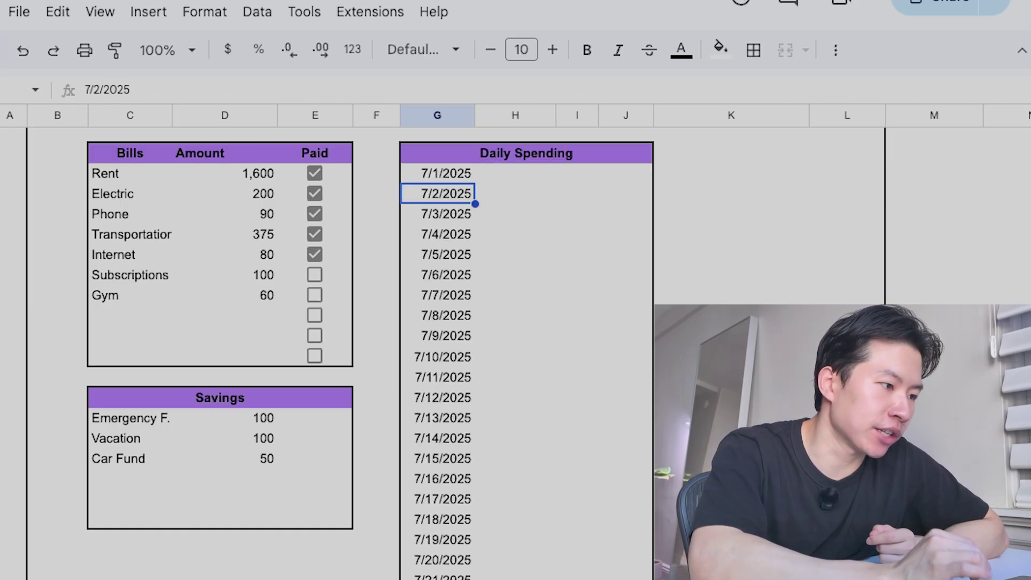
{"action": "scroll", "coordinate": [247, 215], "scroll_direction": "up", "scroll_amount": 4}
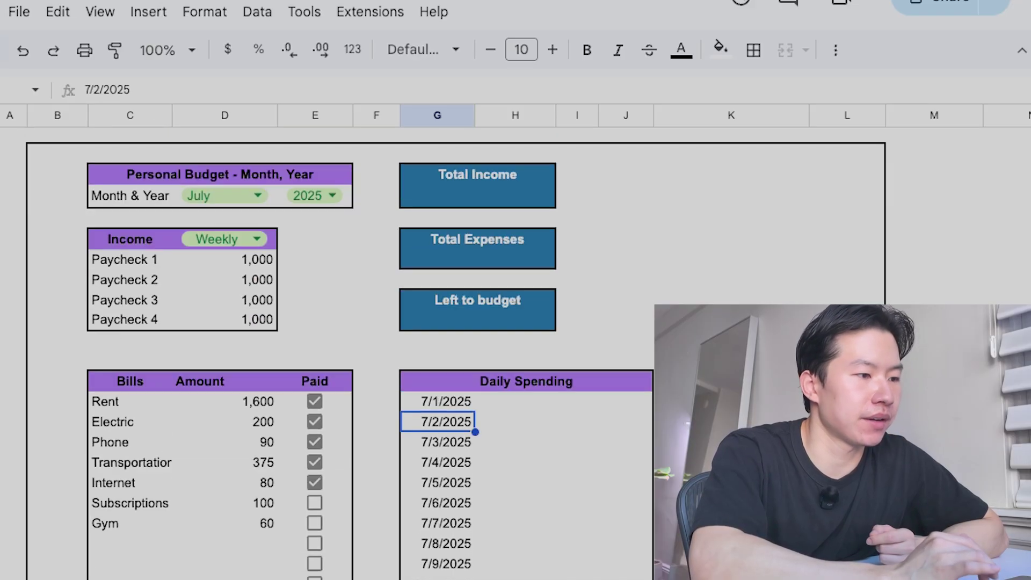
{"action": "key", "text": "Up"}
Test the auto-dates by switching the budget month to February, then to June
{"action": "left_click", "coordinate": [246, 205]}
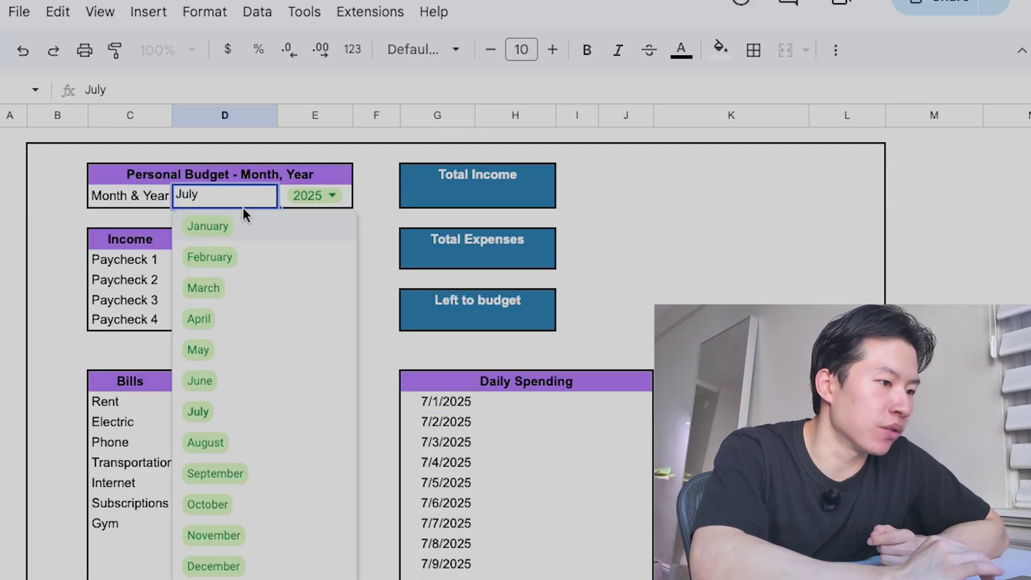
{"action": "left_click", "coordinate": [222, 268]}
{"action": "scroll", "coordinate": [343, 350], "scroll_direction": "down", "scroll_amount": 6}
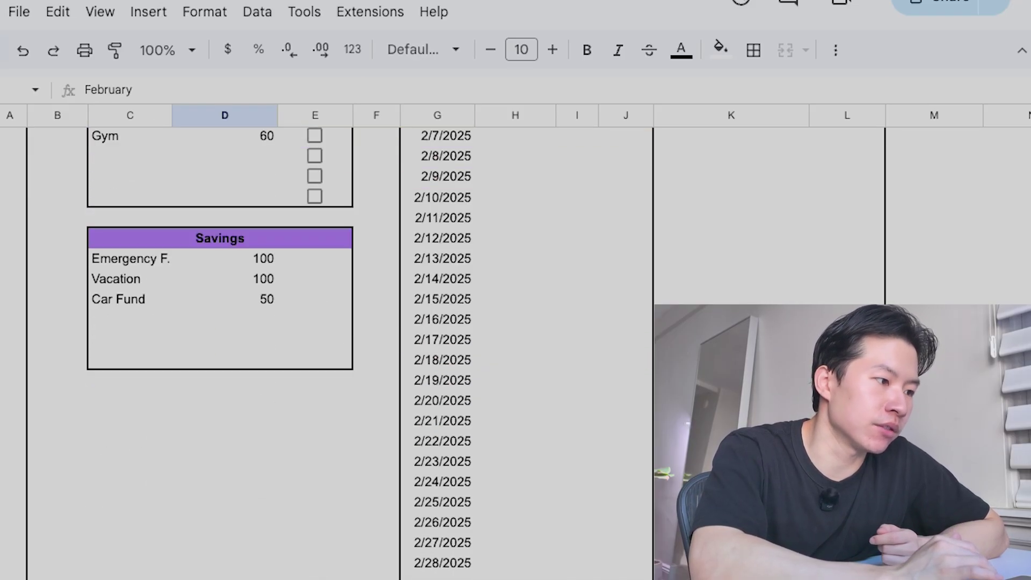
{"action": "left_click", "coordinate": [446, 563]}
{"action": "scroll", "coordinate": [254, 323], "scroll_direction": "up", "scroll_amount": 6}
{"action": "left_click", "coordinate": [254, 197]}
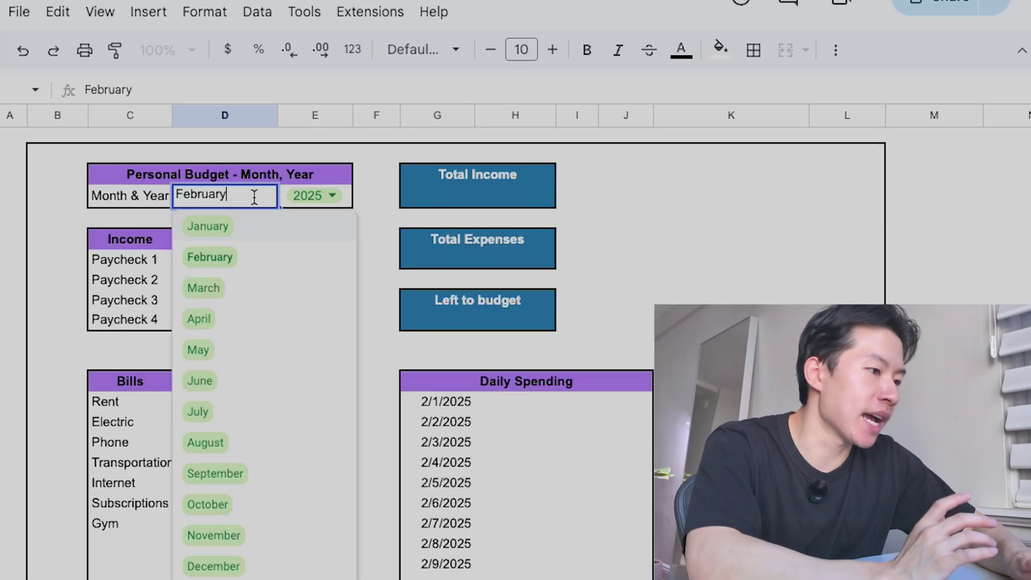
{"action": "left_click", "coordinate": [242, 390]}
{"action": "scroll", "coordinate": [621, 523], "scroll_direction": "down", "scroll_amount": 8}
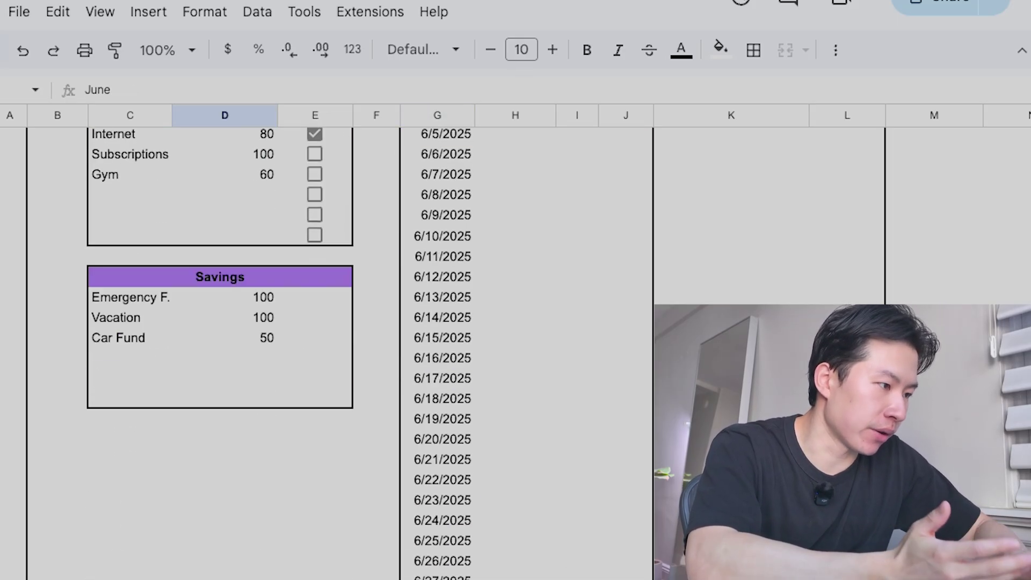
Log Groceries 60, Gas 30 and Walmart 40 beside the first three Daily Spending dates
{"action": "left_click", "coordinate": [460, 485]}
{"action": "type", "text": "Groceri"}
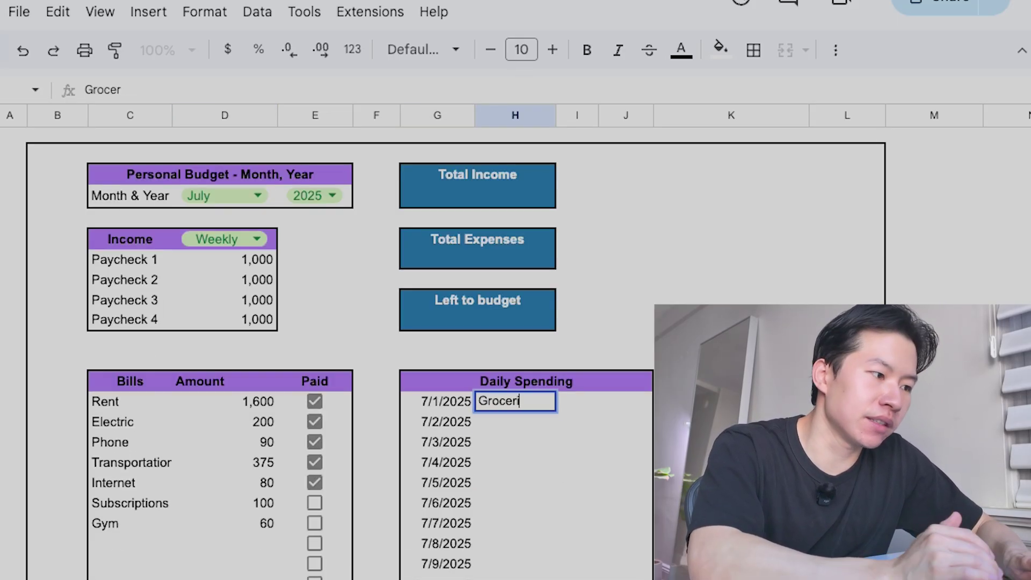
{"action": "type", "text": "es"}
{"action": "key", "text": "Tab"}
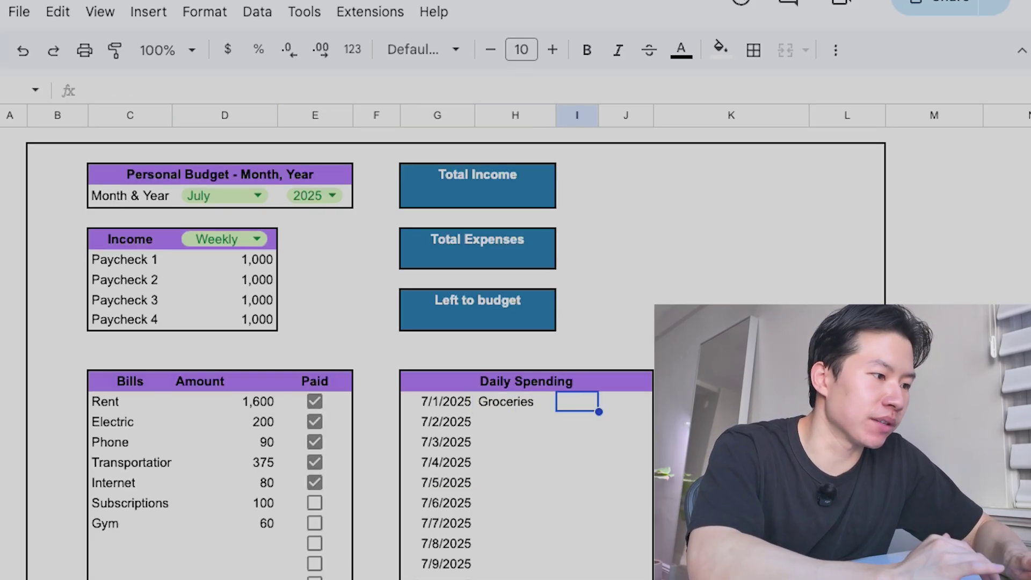
{"action": "type", "text": "60"}
{"action": "key", "text": "Return"}
{"action": "type", "text": "Gas"}
{"action": "key", "text": "Tab"}
{"action": "type", "text": "30"}
{"action": "key", "text": "Return"}
{"action": "type", "text": "Wa"}
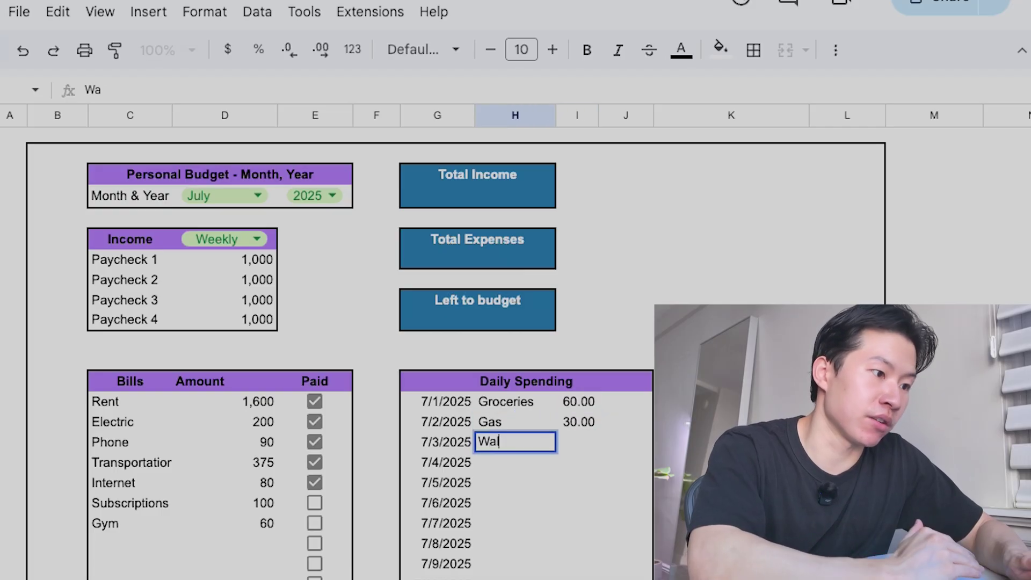
{"action": "type", "text": "lmart"}
{"action": "key", "text": "Tab"}
{"action": "type", "text": "40"}
{"action": "key", "text": "Return"}
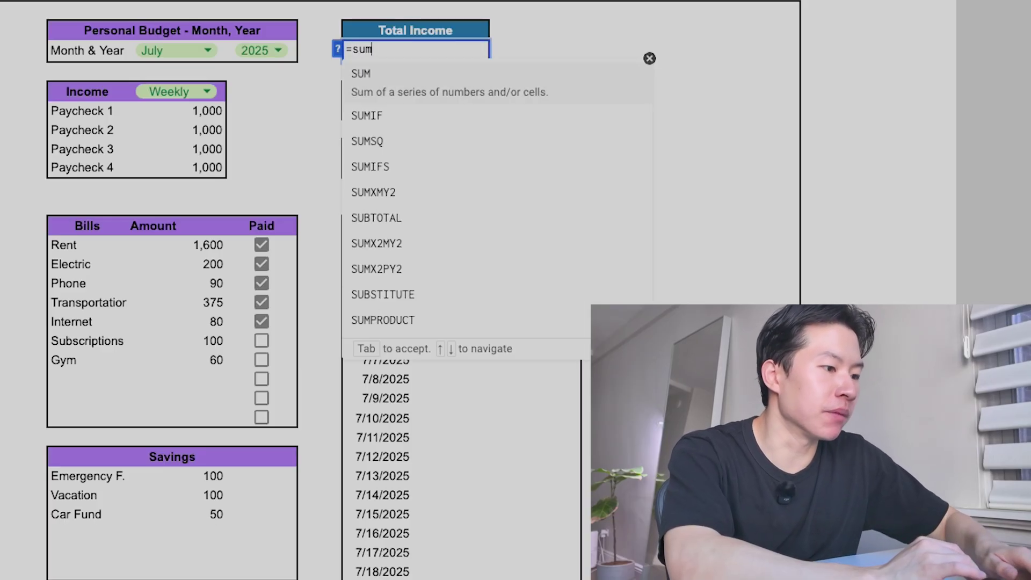
Set Total Income to the sum of the four paycheck amounts
{"action": "type", "text": "("}
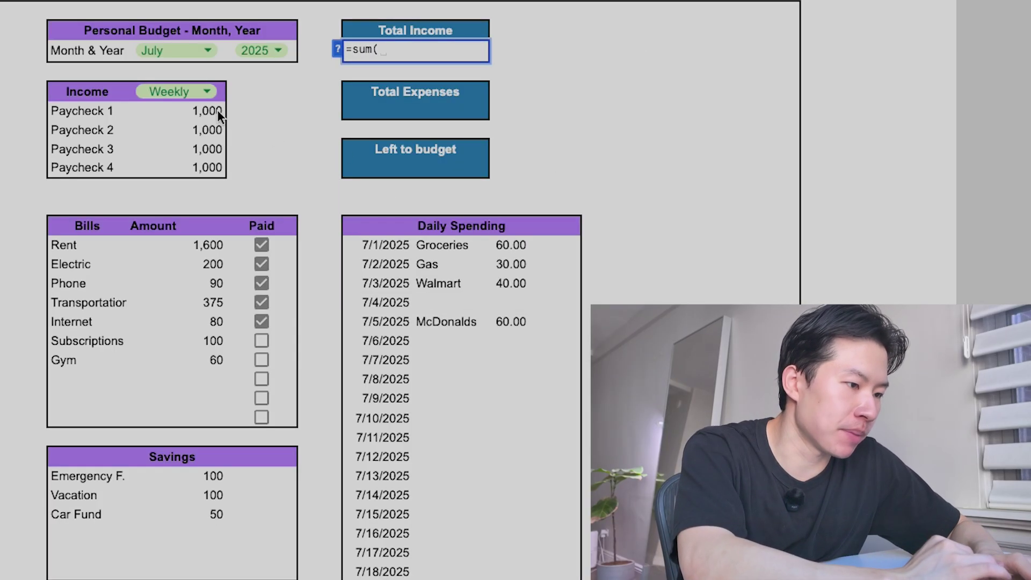
{"action": "left_click_drag", "start_coordinate": [215, 154], "coordinate": [214, 169]}
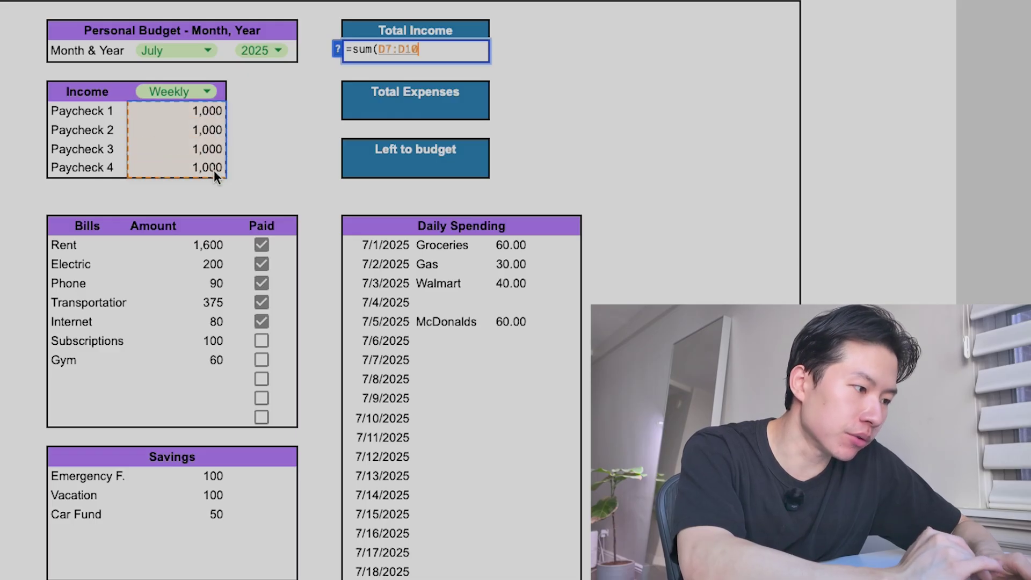
{"action": "type", "text": ")"}
{"action": "key", "text": "Return"}
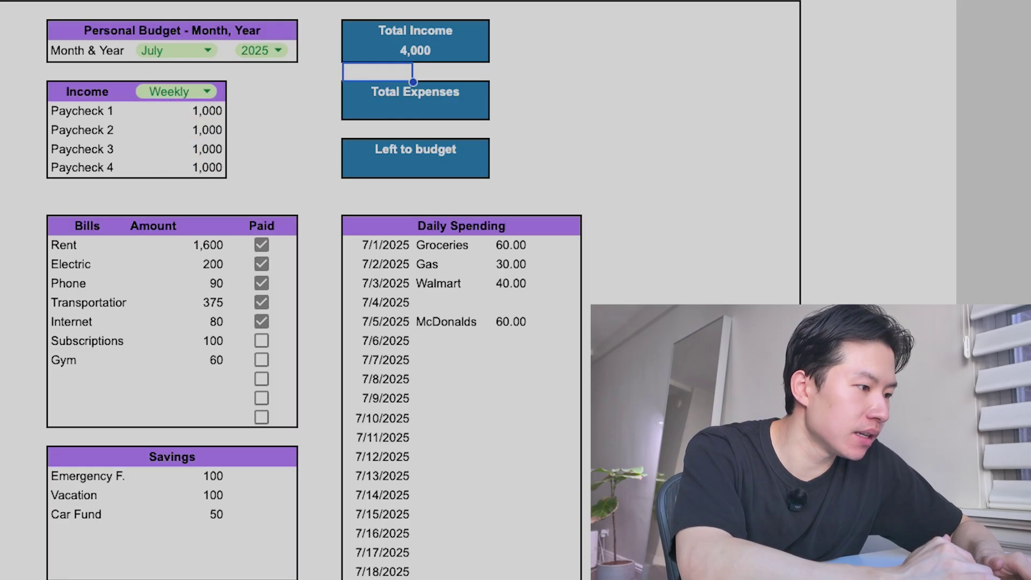
Set Total Expenses to the sum of bill amounts plus Daily Spending amounts
{"action": "left_click", "coordinate": [416, 110]}
{"action": "type", "text": "=sum("}
{"action": "left_click_drag", "start_coordinate": [215, 245], "coordinate": [204, 415]}
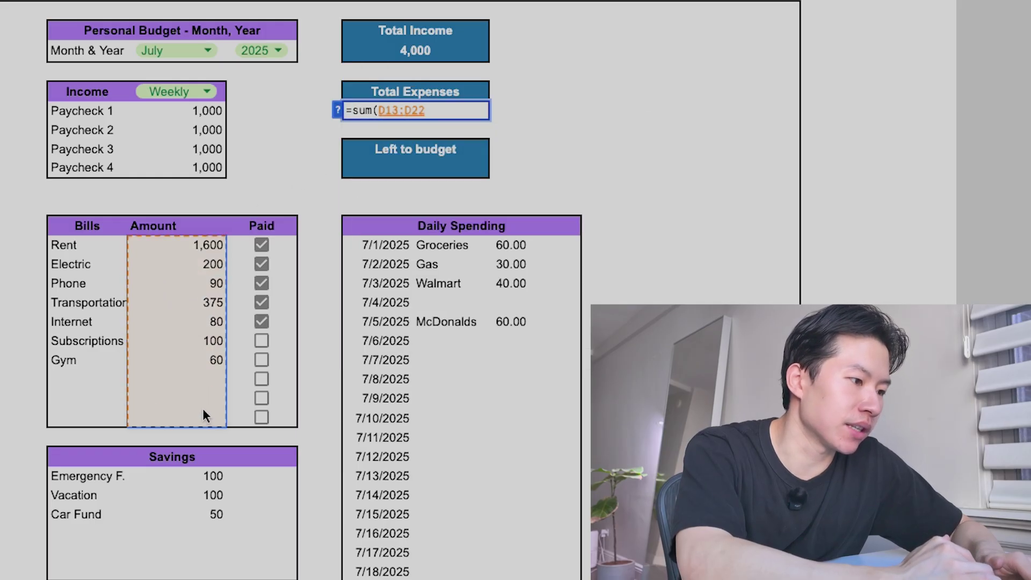
{"action": "type", "text": ")+sum("}
{"action": "left_click_drag", "start_coordinate": [510, 245], "coordinate": [523, 549]}
{"action": "key", "text": "Return"}
Set Left to budget as Total Income minus Total Expenses minus the savings sum
{"action": "left_click", "coordinate": [416, 169]}
{"action": "type", "text": "="}
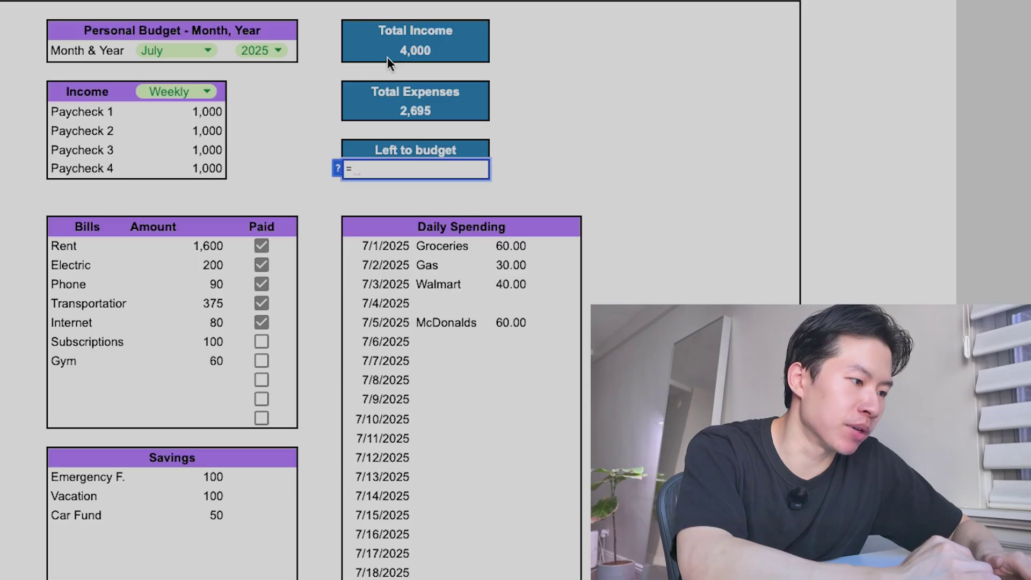
{"action": "left_click", "coordinate": [388, 57]}
{"action": "type", "text": "-"}
{"action": "left_click", "coordinate": [385, 113]}
{"action": "type", "text": "-sum("}
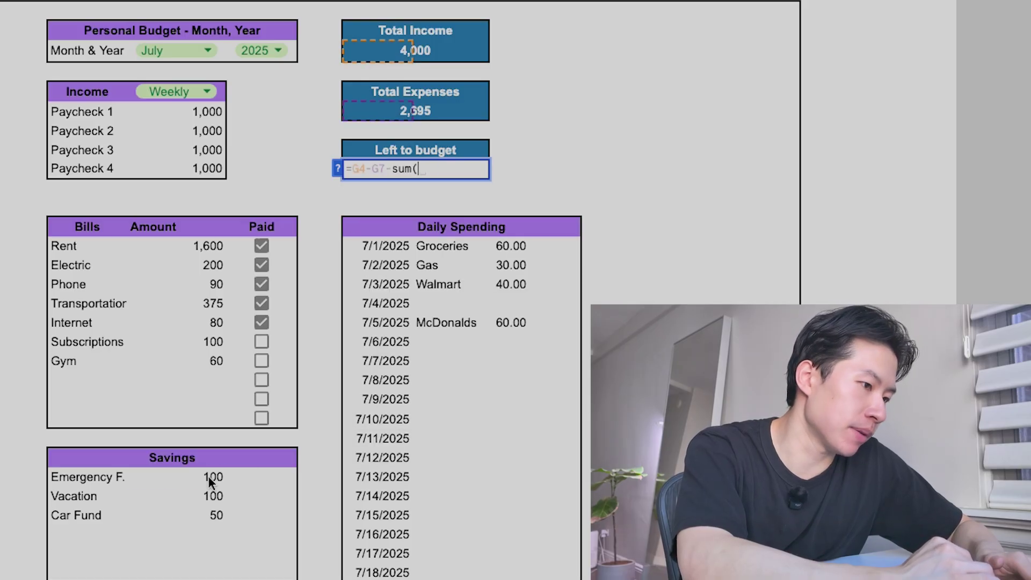
{"action": "left_click_drag", "start_coordinate": [211, 478], "coordinate": [215, 514]}
{"action": "key", "text": "Return"}
Test the totals by changing Paycheck 1 to 2000 and Rent to 2,200
{"action": "left_click", "coordinate": [177, 112]}
{"action": "type", "text": "2"}
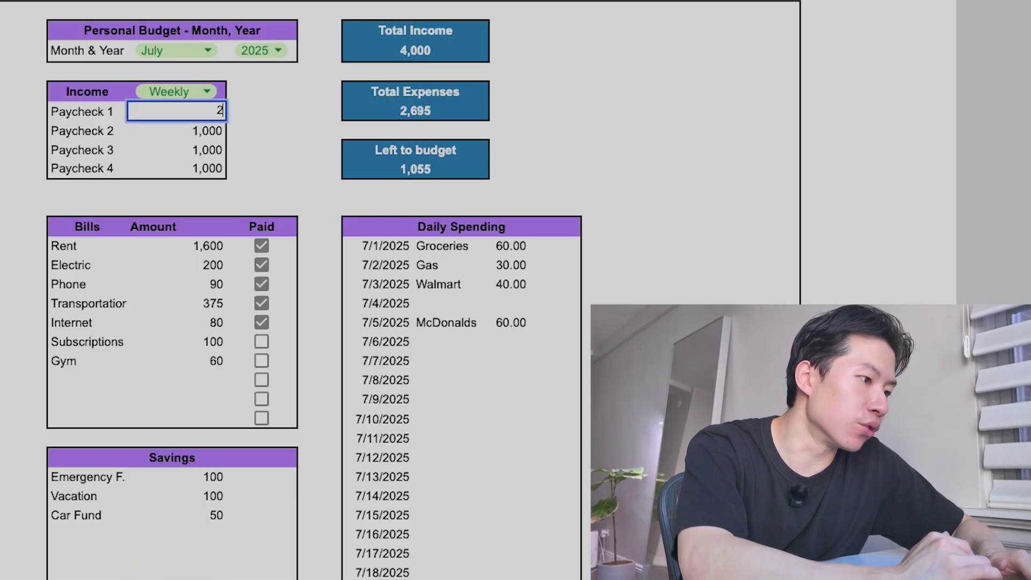
{"action": "type", "text": "000"}
{"action": "key", "text": "Return"}
{"action": "type", "text": "2000"}
{"action": "key", "text": "Return"}
{"action": "left_click", "coordinate": [177, 245]}
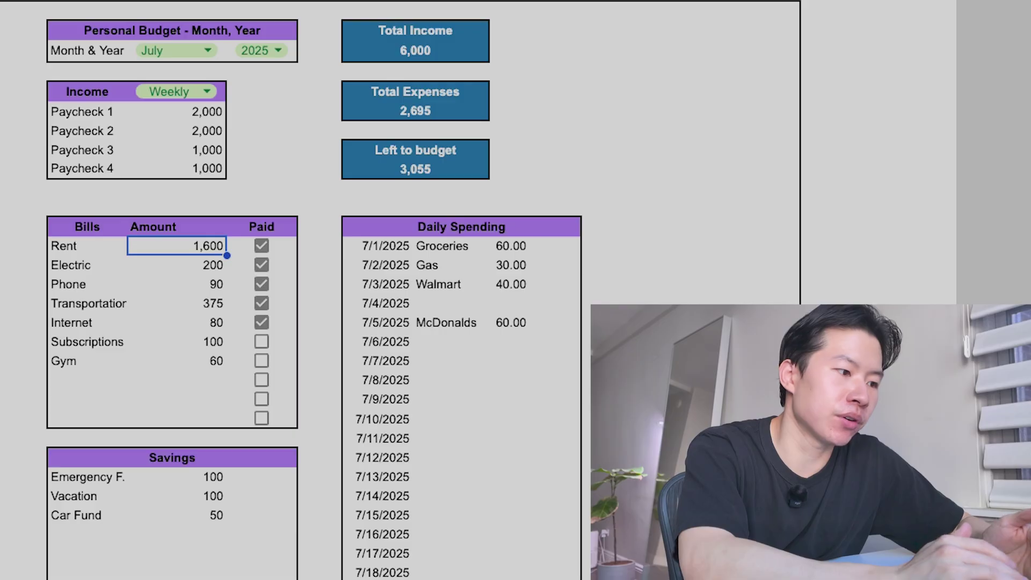
{"action": "type", "text": "2200"}
{"action": "key", "text": "Return"}
Change Electric to 400, Phone to 120 and Groceries to 50 to check the totals
{"action": "type", "text": "400"}
{"action": "key", "text": "Return"}
{"action": "type", "text": "120"}
{"action": "key", "text": "Return"}
{"action": "left_click", "coordinate": [510, 246]}
{"action": "type", "text": "120"}
{"action": "key", "text": "Return"}
{"action": "type", "text": "50"}
{"action": "key", "text": "Return"}
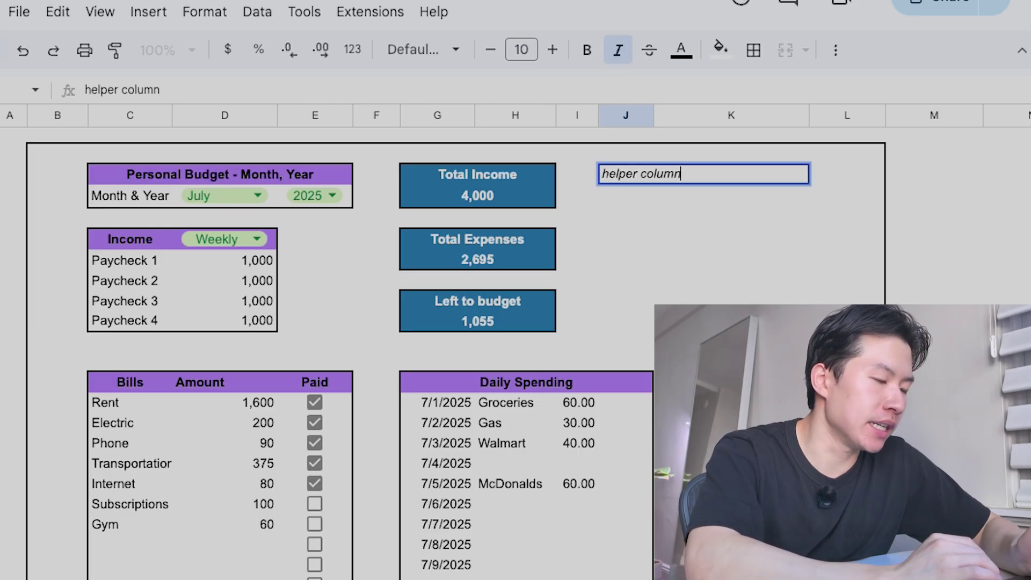
Under the 'helper column' heading, reference Total Income and Total Expenses with formulas
{"action": "key", "text": "Return"}
{"action": "type", "text": "="}
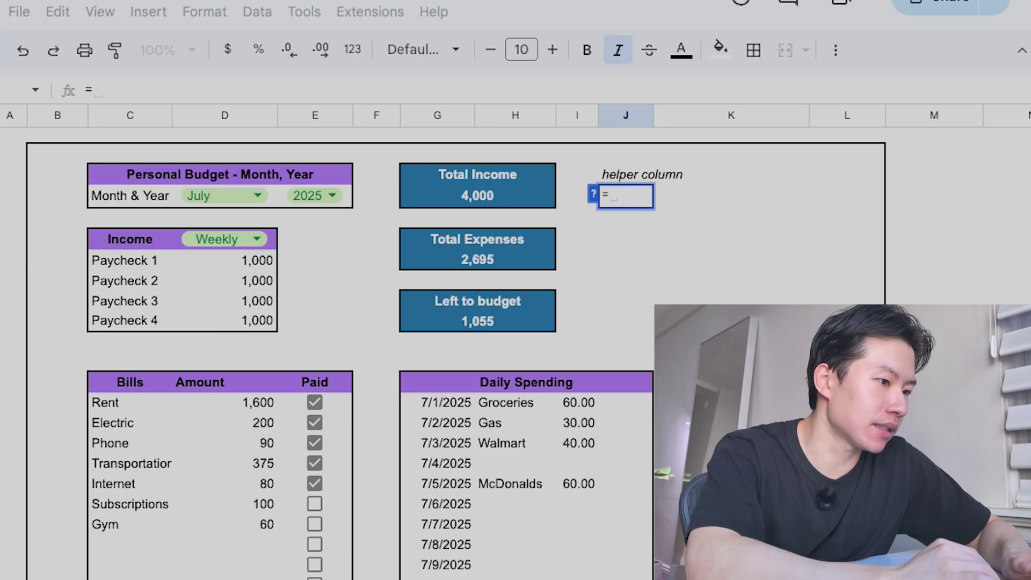
{"action": "key", "text": "Left"}
{"action": "key", "text": "Left"}
{"action": "key", "text": "Return"}
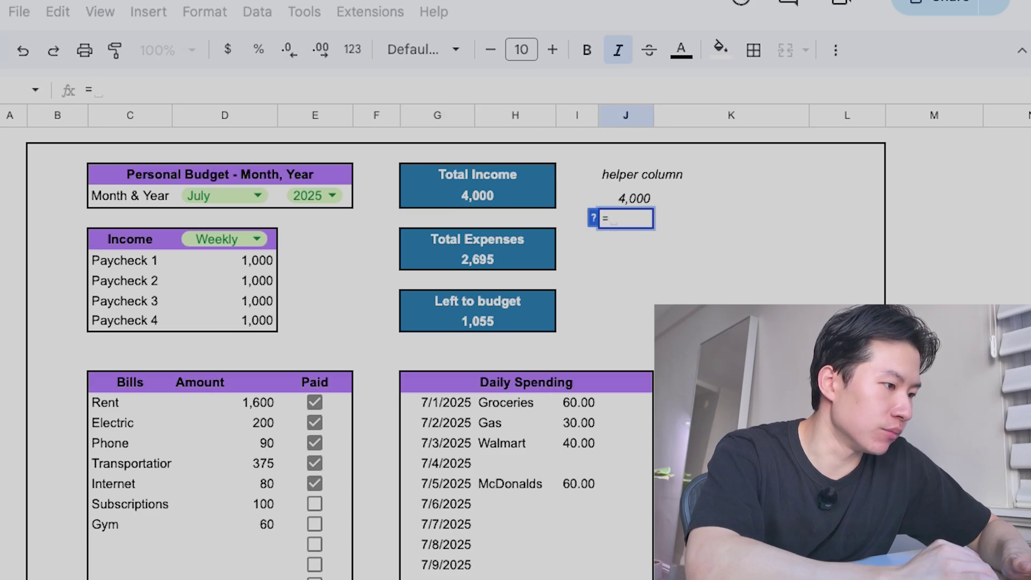
{"action": "type", "text": "="}
{"action": "key", "text": "Down"}
{"action": "key", "text": "Left"}
{"action": "key", "text": "Return"}
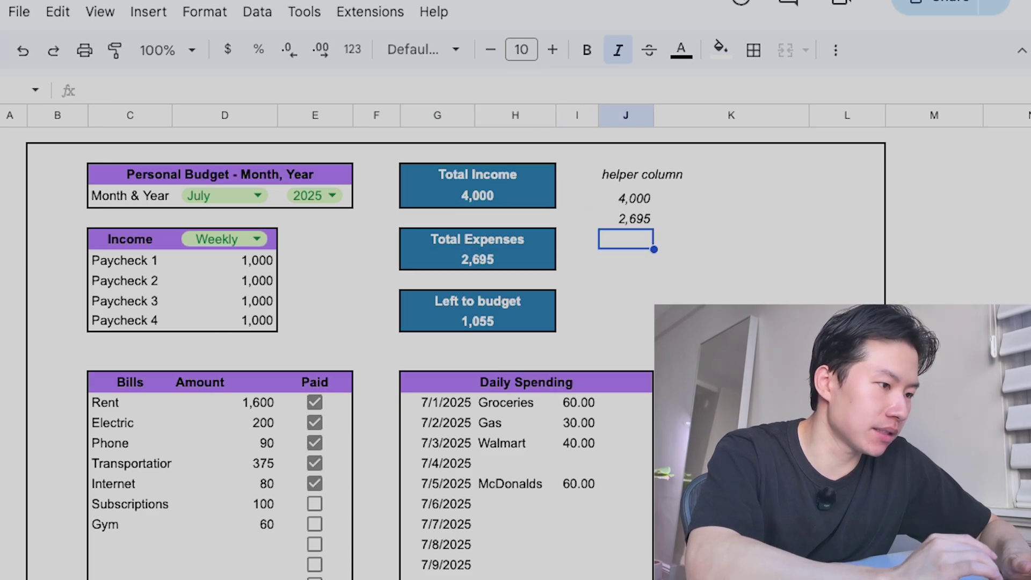
Add a SUM of the savings amounts below, then select the three helper values
{"action": "type", "text": "=sum("}
{"action": "scroll", "coordinate": [564, 302], "scroll_direction": "down", "scroll_amount": 4}
{"action": "left_click_drag", "start_coordinate": [244, 432], "coordinate": [246, 533]}
{"action": "key", "text": "Return"}
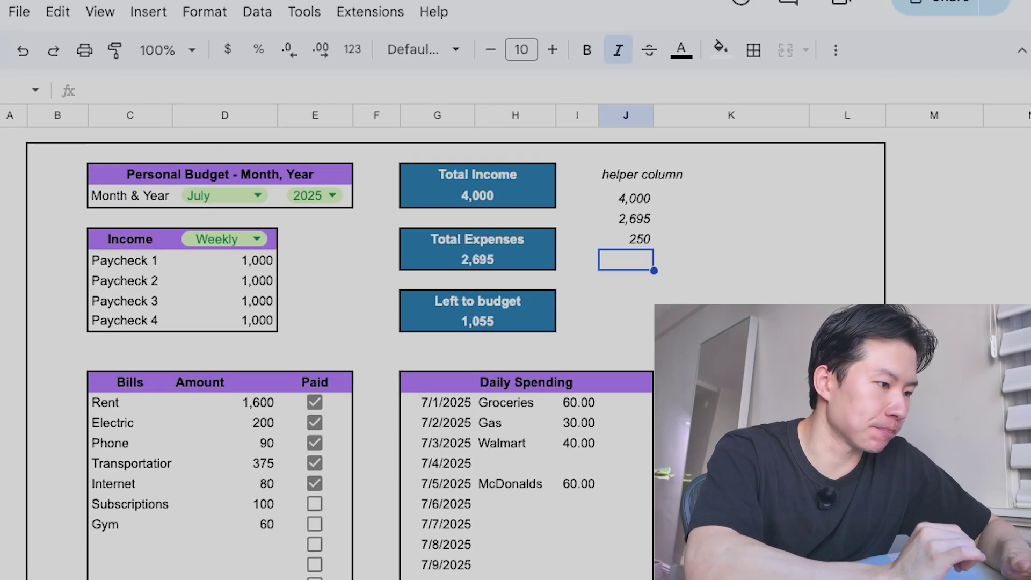
{"action": "left_click_drag", "start_coordinate": [634, 198], "coordinate": [645, 240]}
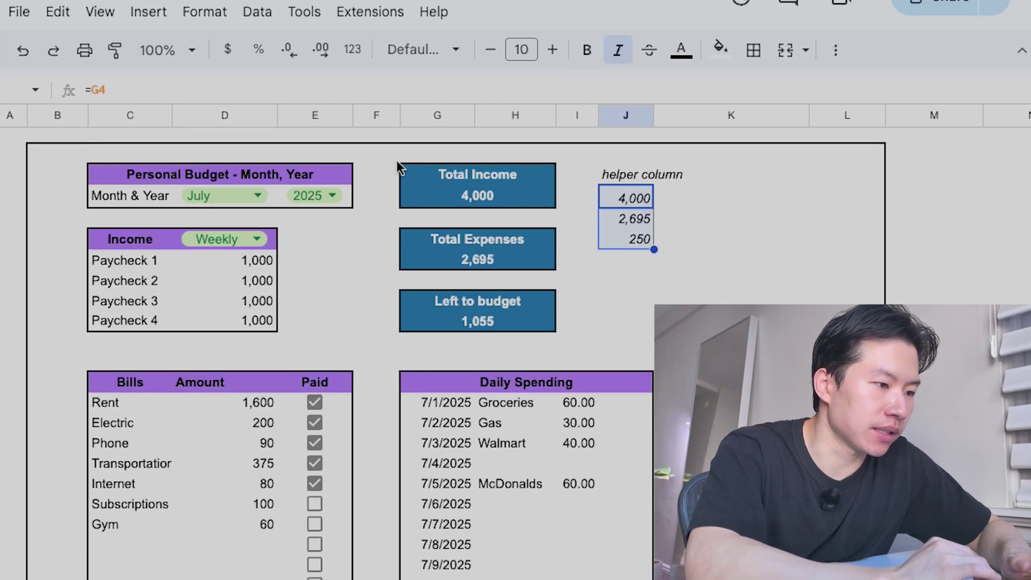
Insert a pie chart of the selected helper values and open the chart editor's Customize options
{"action": "left_click", "coordinate": [161, 18]}
{"action": "left_click", "coordinate": [180, 245]}
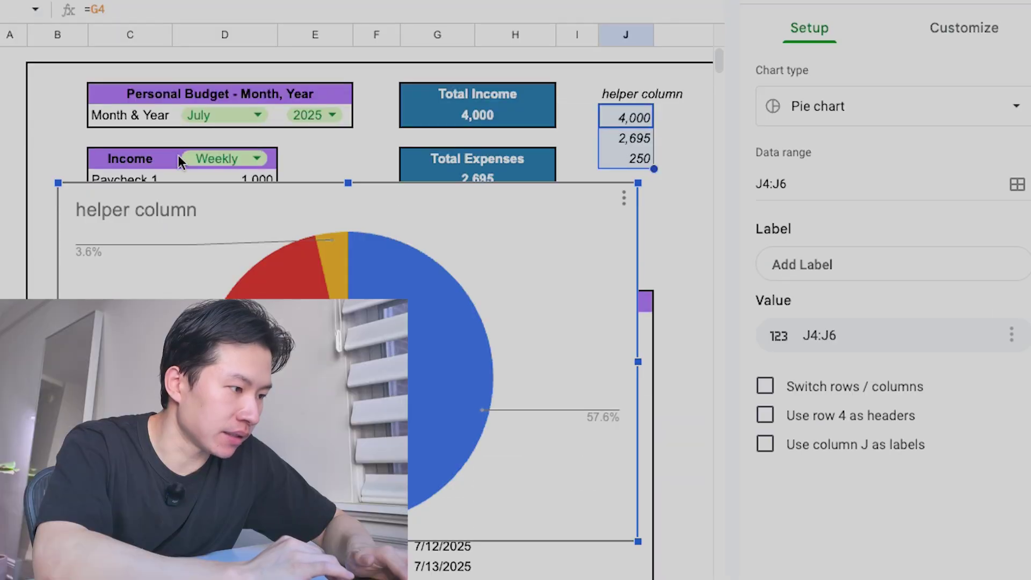
{"action": "left_click", "coordinate": [972, 186]}
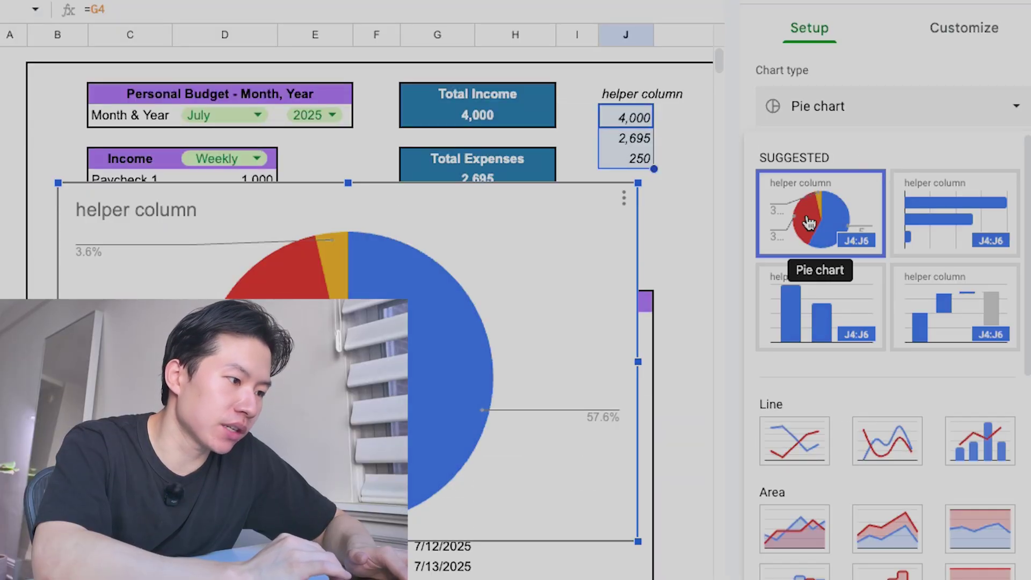
{"action": "left_click", "coordinate": [809, 223]}
{"action": "left_click", "coordinate": [965, 39]}
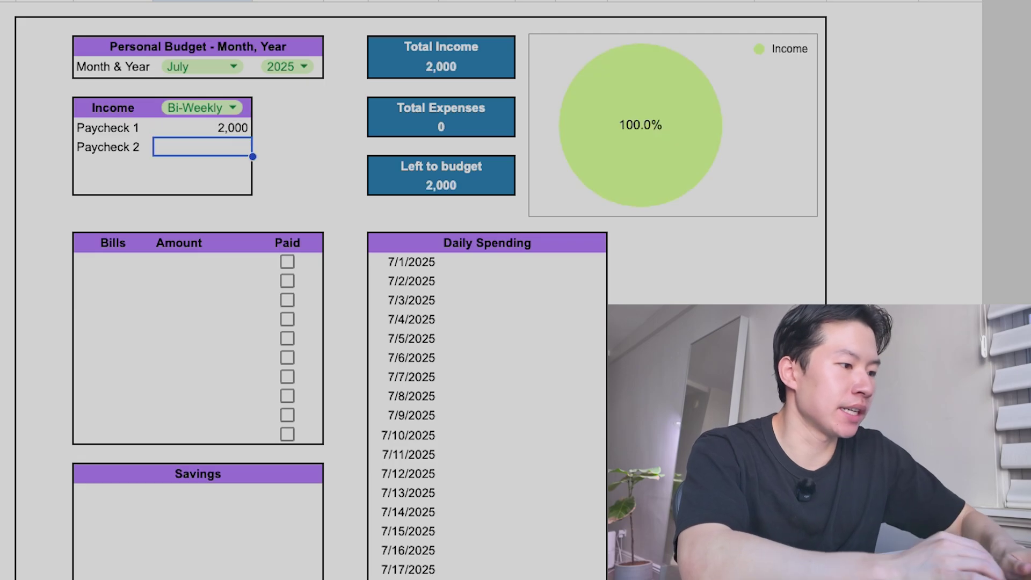
{"action": "type", "text": "2,00"}
{"action": "type", "text": "00"}
Enter 2,000 for both paychecks and add the Rent bill at 1,600
{"action": "key", "text": "Return"}
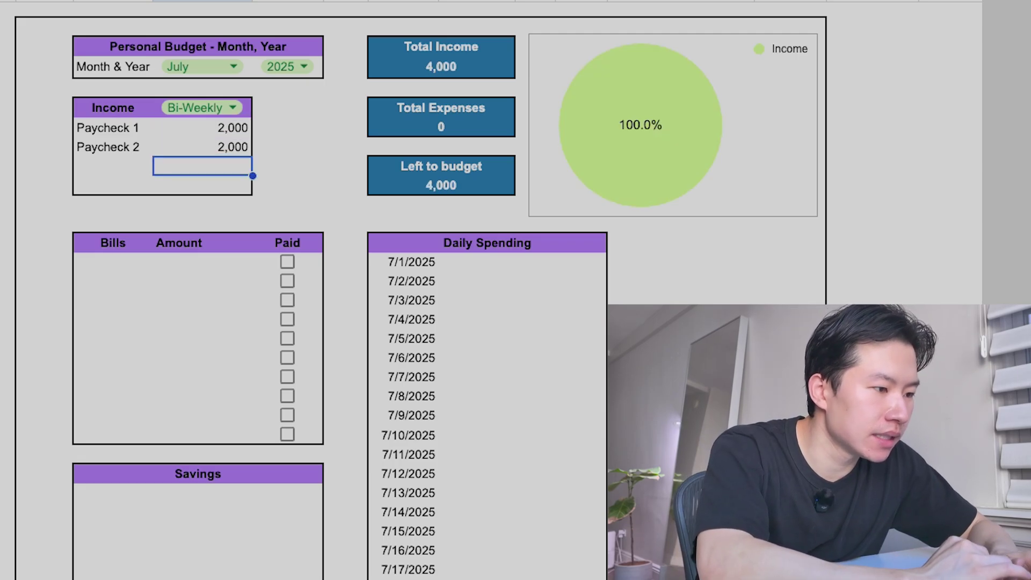
{"action": "left_click", "coordinate": [113, 261]}
{"action": "type", "text": "Rent"}
{"action": "key", "text": "Tab"}
{"action": "type", "text": "16"}
Add the Utilities bill at 200 and the Phone bill at 90
{"action": "key", "text": "Return"}
{"action": "type", "text": "Utilities"}
{"action": "key", "text": "Tab"}
{"action": "type", "text": "200"}
{"action": "key", "text": "Return"}
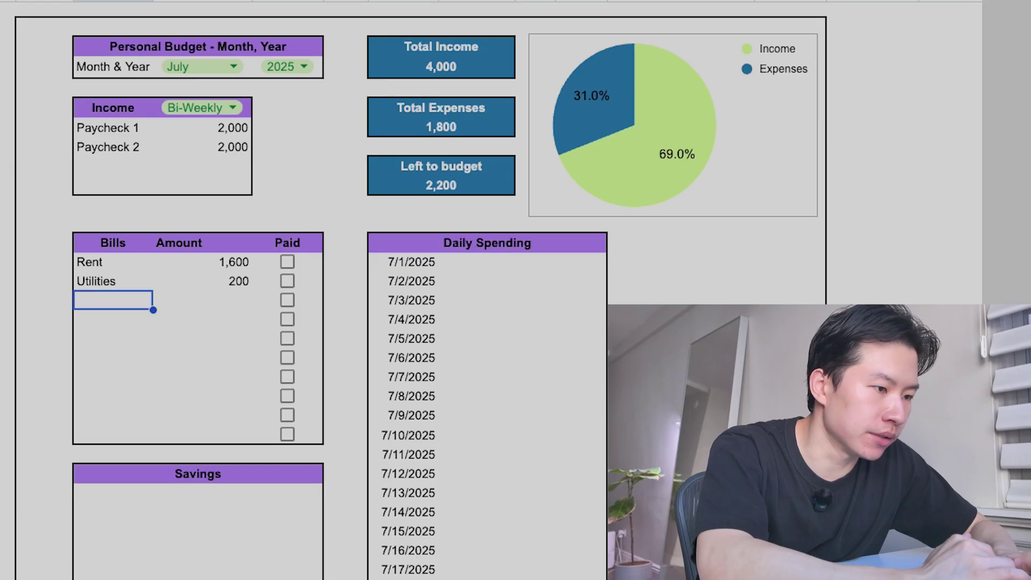
{"action": "type", "text": "Phone"}
{"action": "key", "text": "Tab"}
{"action": "type", "text": "90"}
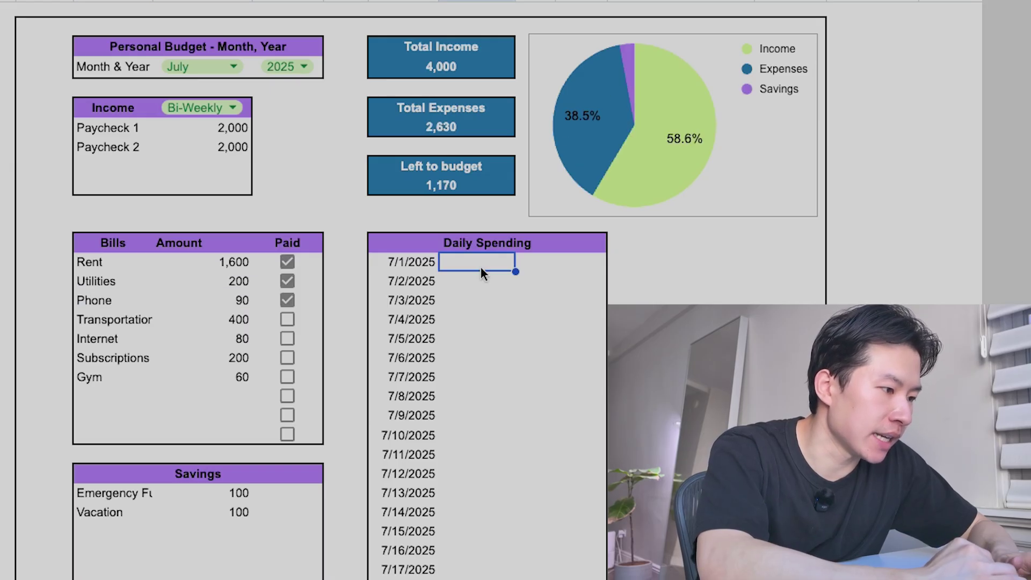
Log daily purchases Groceries 60 and Gas 30 in Daily Spending
{"action": "type", "text": "Groceries"}
{"action": "key", "text": "Tab"}
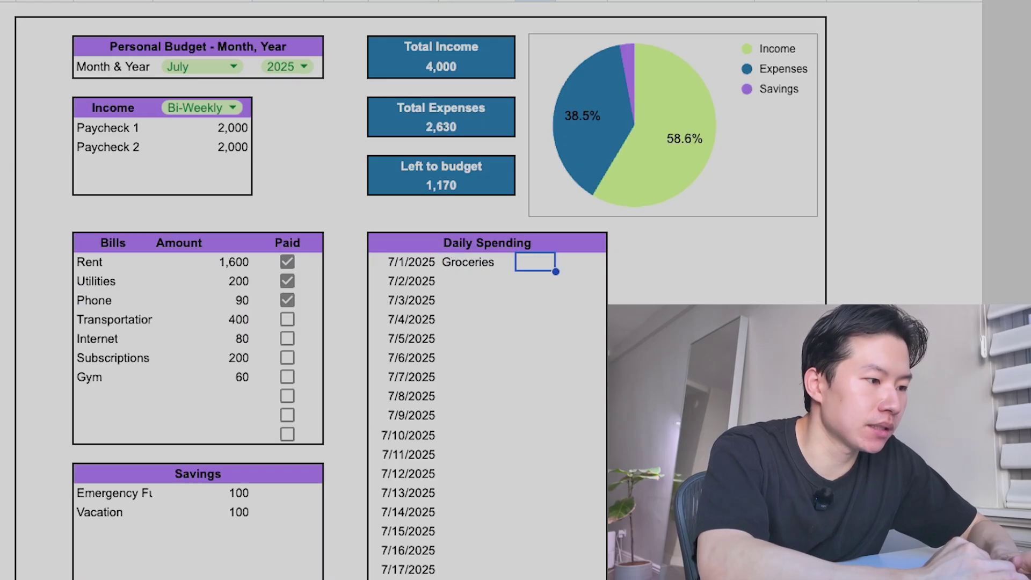
{"action": "type", "text": "60"}
{"action": "key", "text": "Return"}
{"action": "type", "text": "Gas"}
{"action": "key", "text": "Tab"}
{"action": "type", "text": "30"}
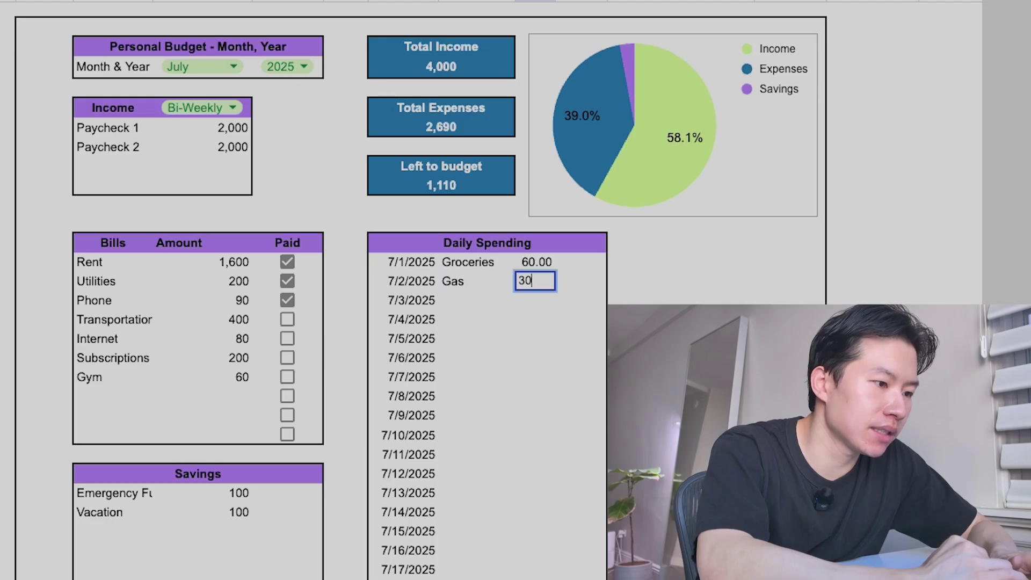
{"action": "key", "text": "Return"}
Log a Walmart purchase of 40 and start a McDonalds entry
{"action": "type", "text": "Walmart"}
{"action": "key", "text": "Tab"}
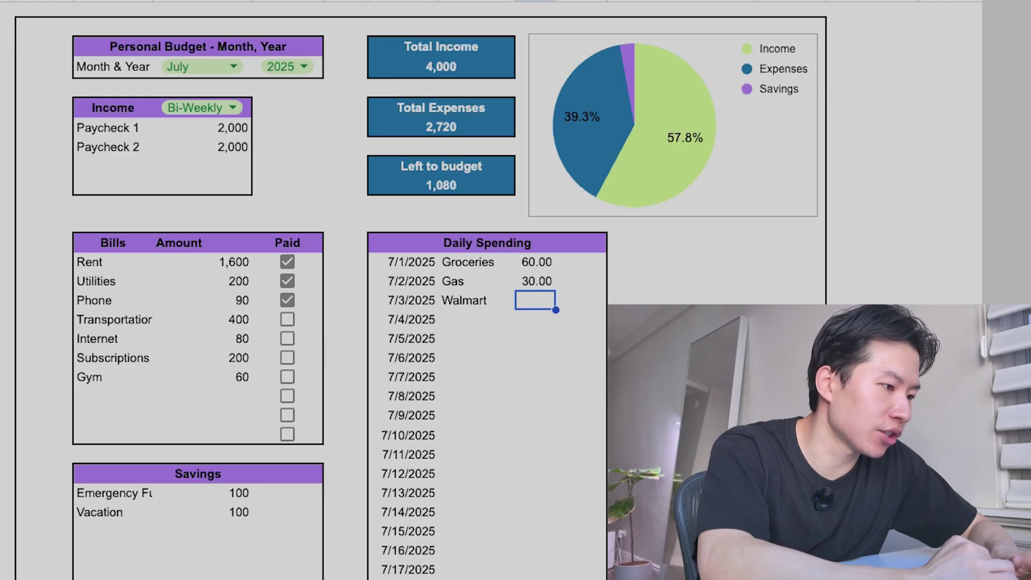
{"action": "type", "text": "40"}
{"action": "key", "text": "Return"}
{"action": "type", "text": "McDonalds"}
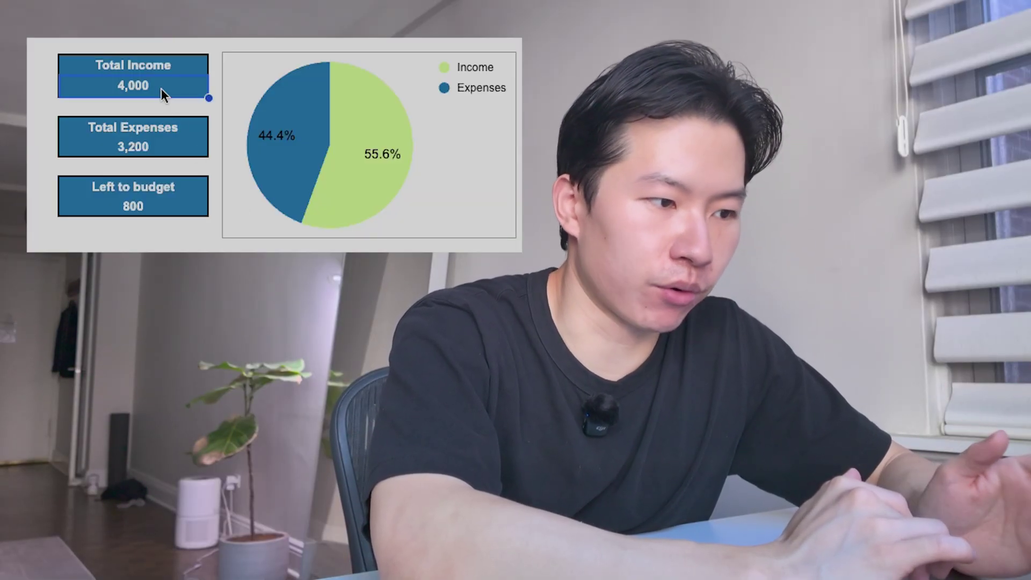
{"action": "left_click", "coordinate": [151, 152], "text": "ctrl"}
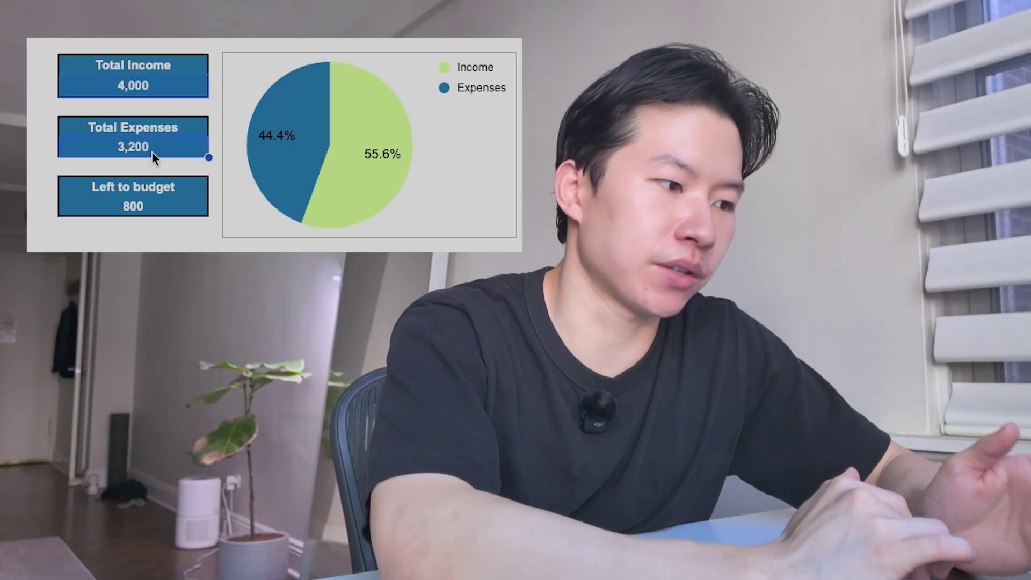
{"action": "left_click", "coordinate": [152, 211], "text": "ctrl"}
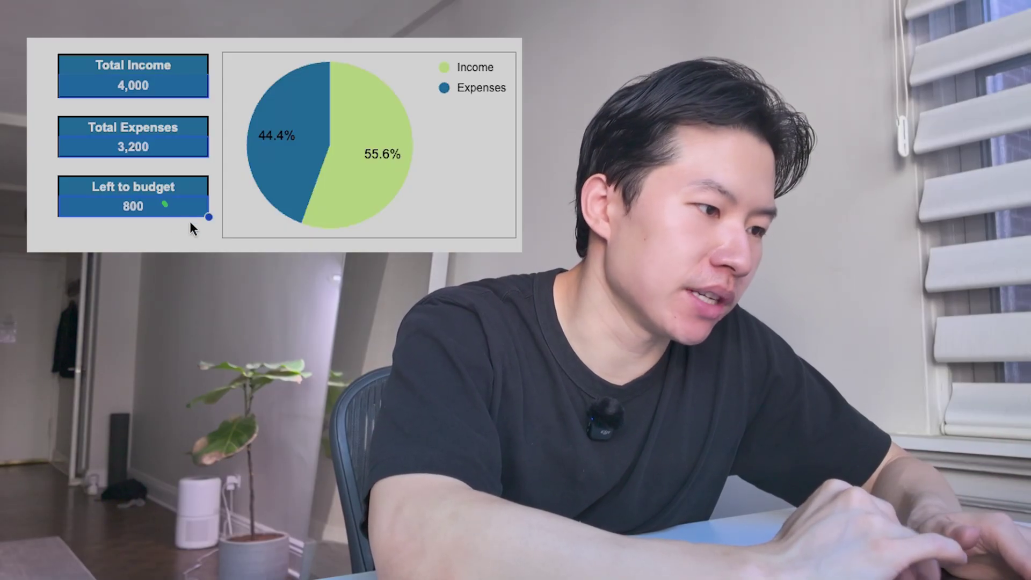